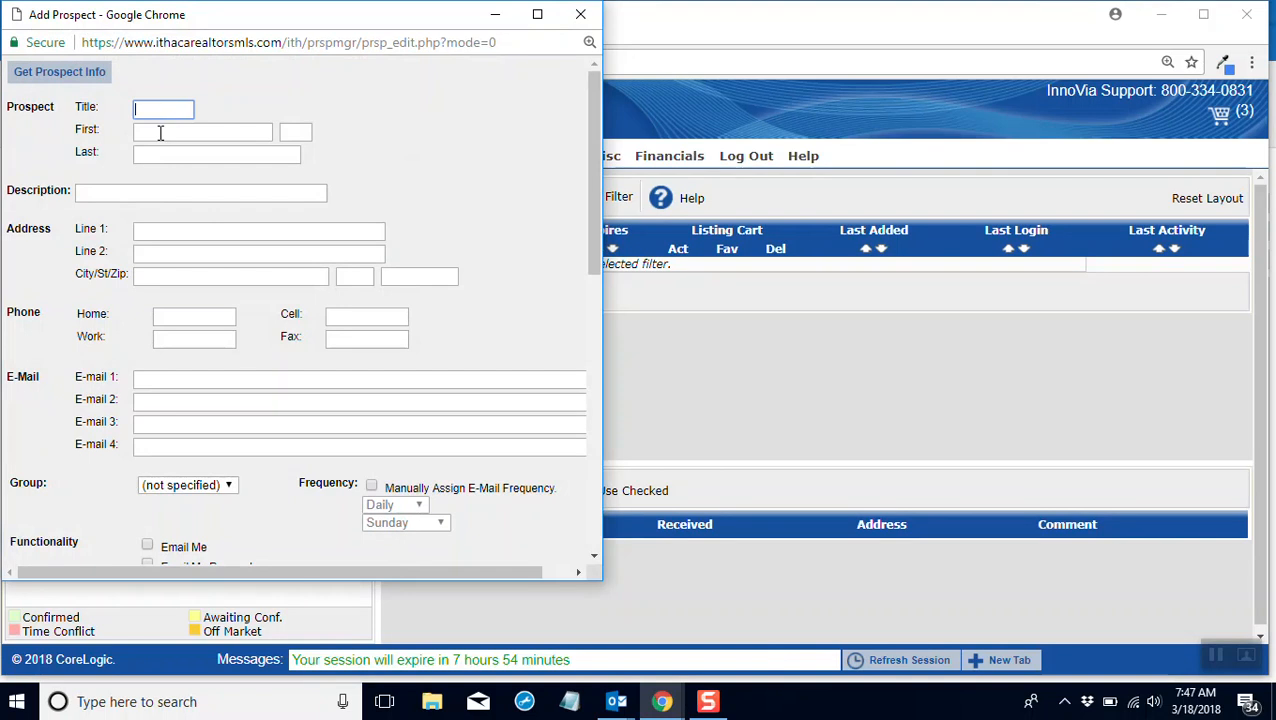
# Step: Enter the prospect's first and last name in the Add Prospect form
pyautogui.write('Mothe')
pyautogui.press('BackSpace')
pyautogui.press('BackSpace')
pyautogui.press('BackSpace')
pyautogui.press('BackSpace')
pyautogui.press('BackSpace')
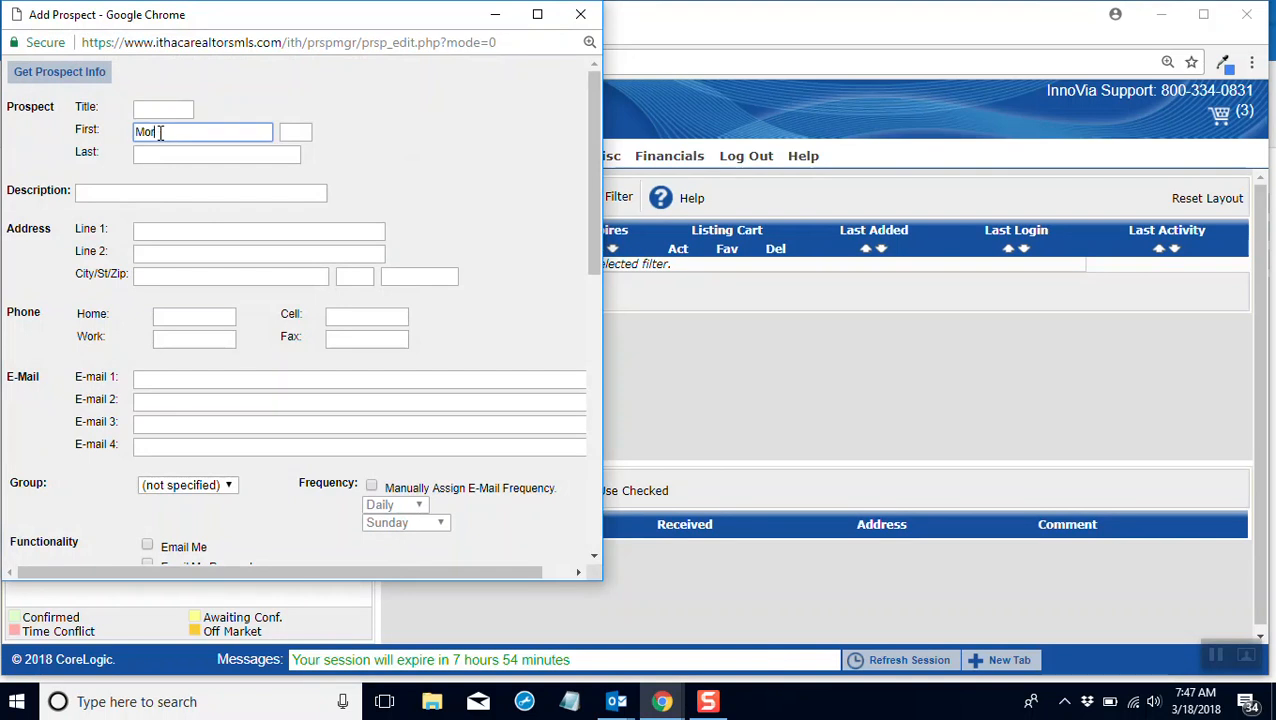
pyautogui.press('Tab')
# Step: Fill in the prospect's e-mail, address and home phone using the saved autofill suggestion for the prospect's e-mail
pyautogui.press('Tab')
pyautogui.press('Tab')
pyautogui.press('Tab')
pyautogui.press('Tab')
pyautogui.press('Tab')
pyautogui.press('Tab')
pyautogui.press('Tab')
pyautogui.press('Tab')
pyautogui.press('Tab')
pyautogui.press('Tab')
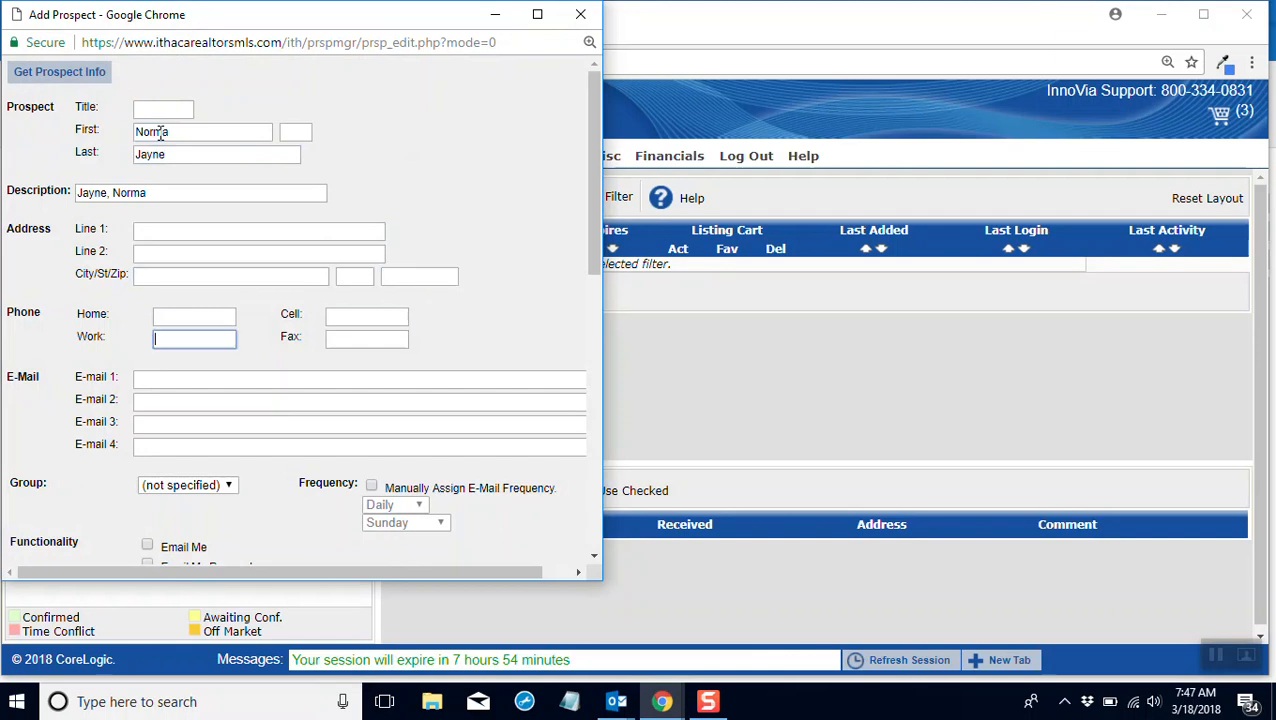
pyautogui.write('norma')
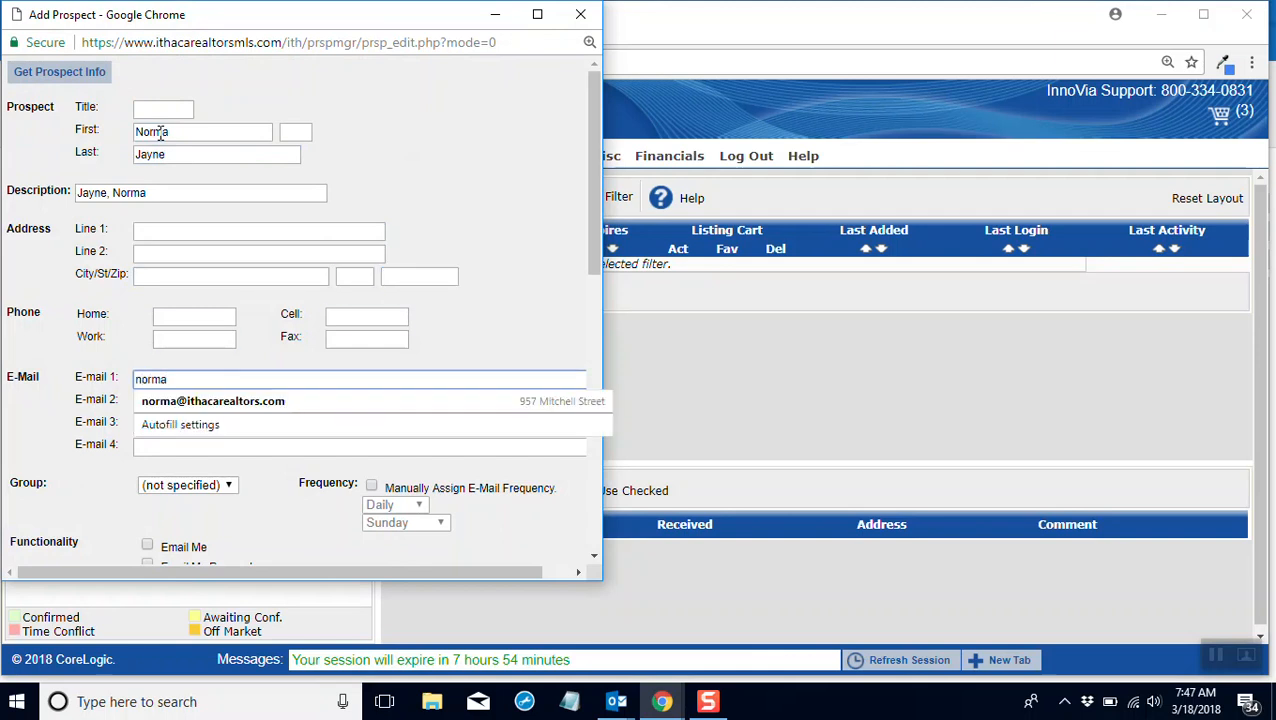
pyautogui.press('Down')
pyautogui.press('Return')
pyautogui.press('Tab')
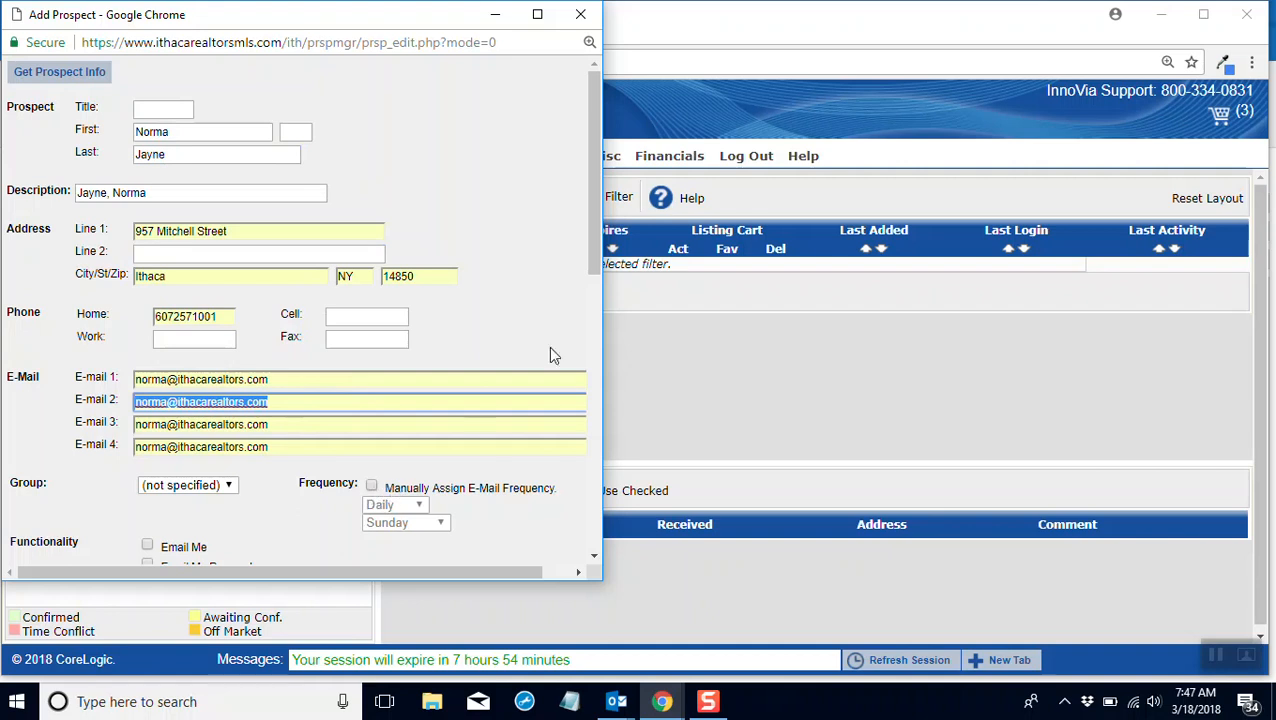
# Step: Enable manual e-mail frequency assignment for the prospect and set the frequency to Weekly, checking the weekday choices
pyautogui.moveTo(591, 224); pyautogui.dragTo(584, 285)
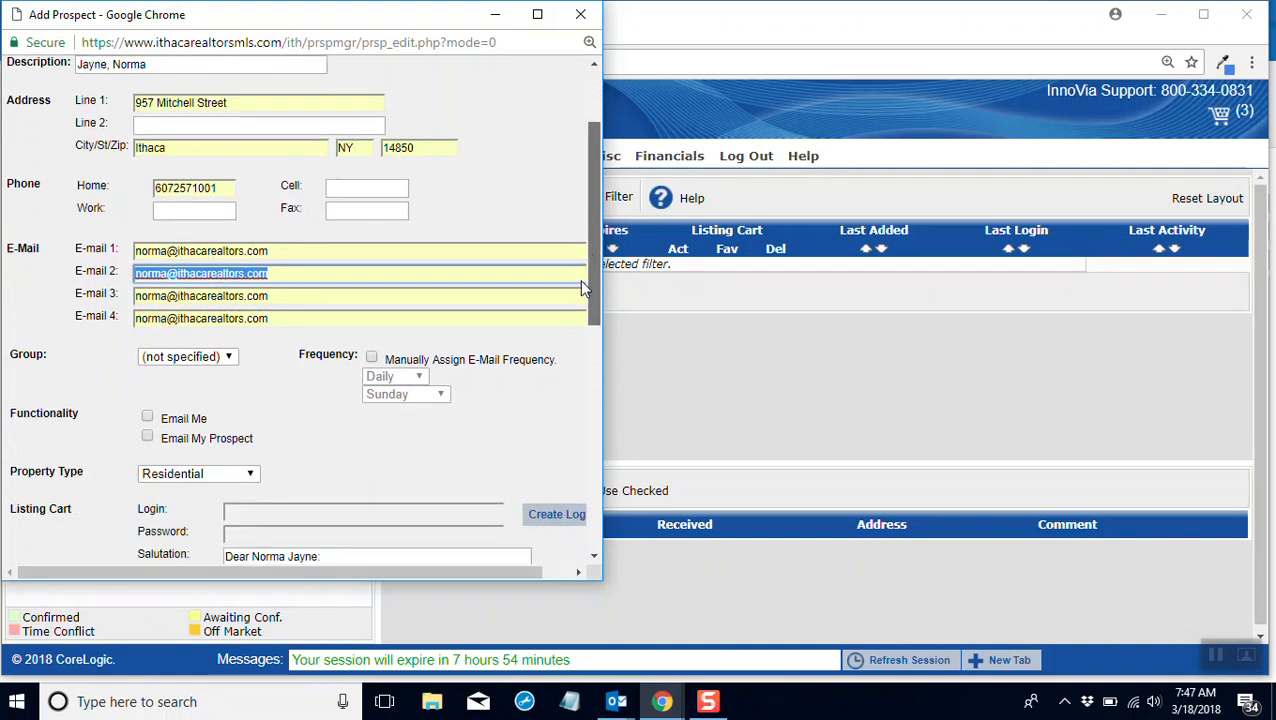
pyautogui.click(371, 341)
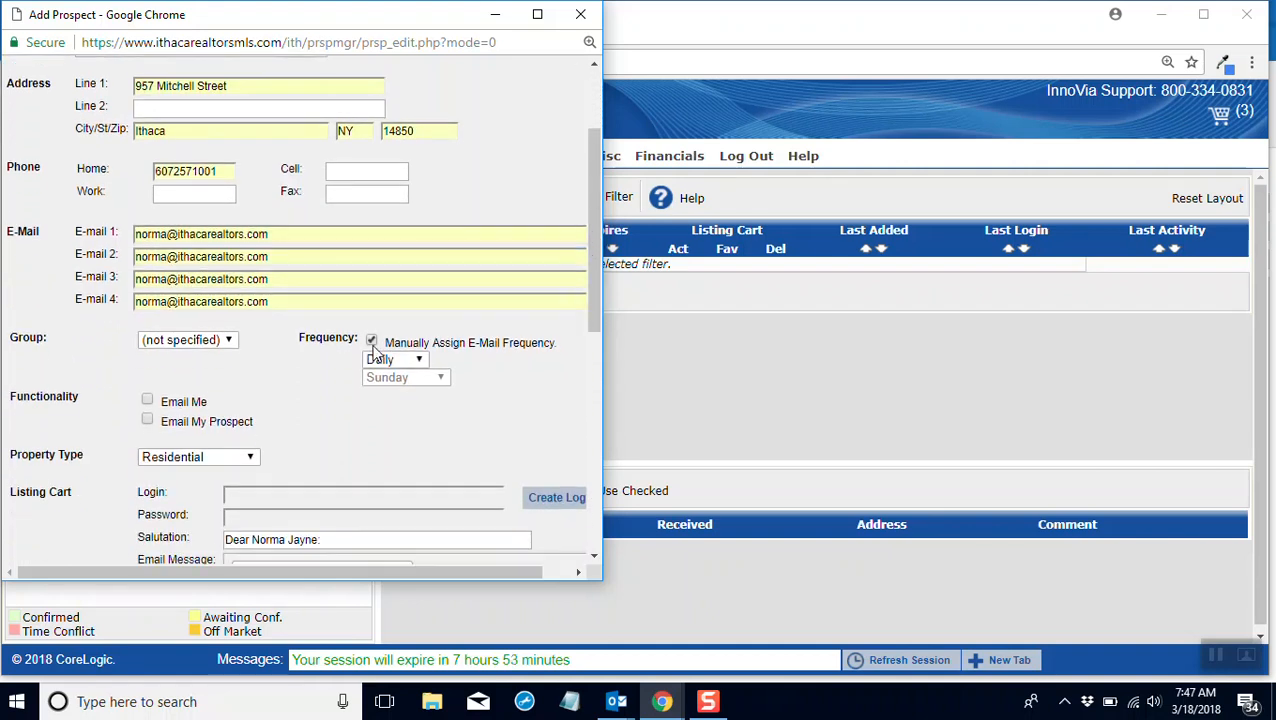
pyautogui.click(393, 362)
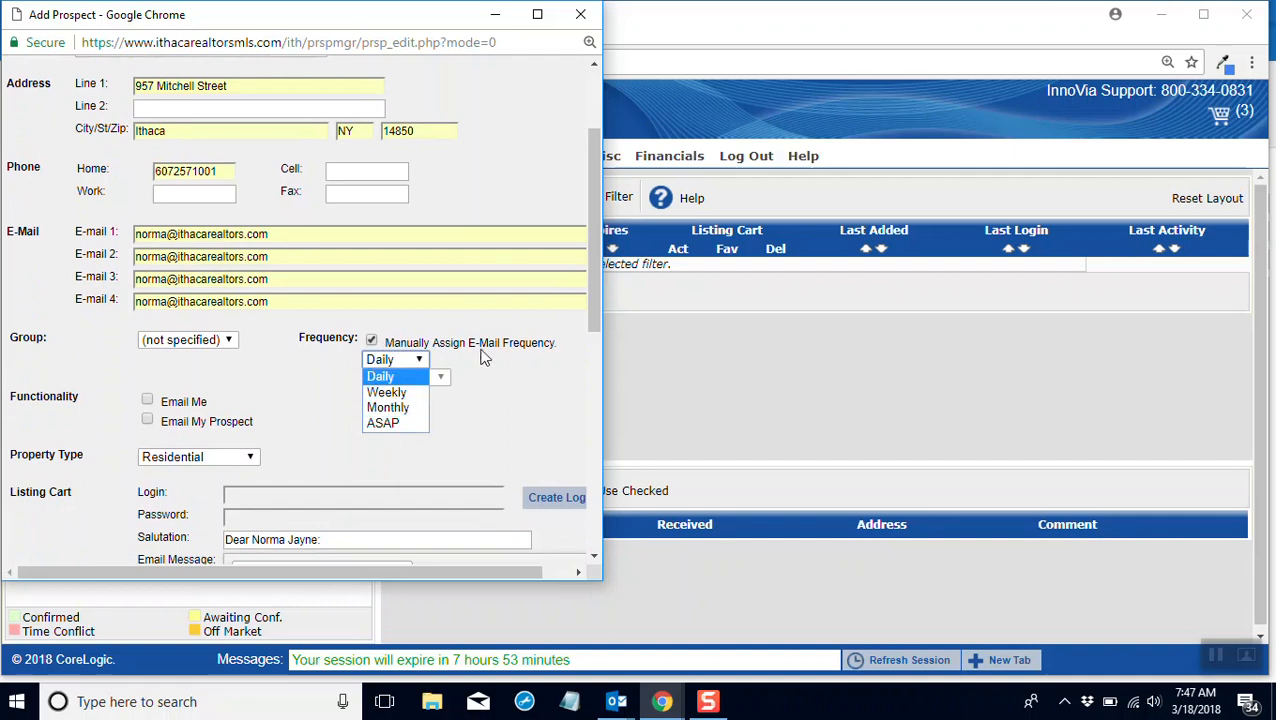
pyautogui.click(378, 392)
pyautogui.click(413, 378)
pyautogui.click(413, 377)
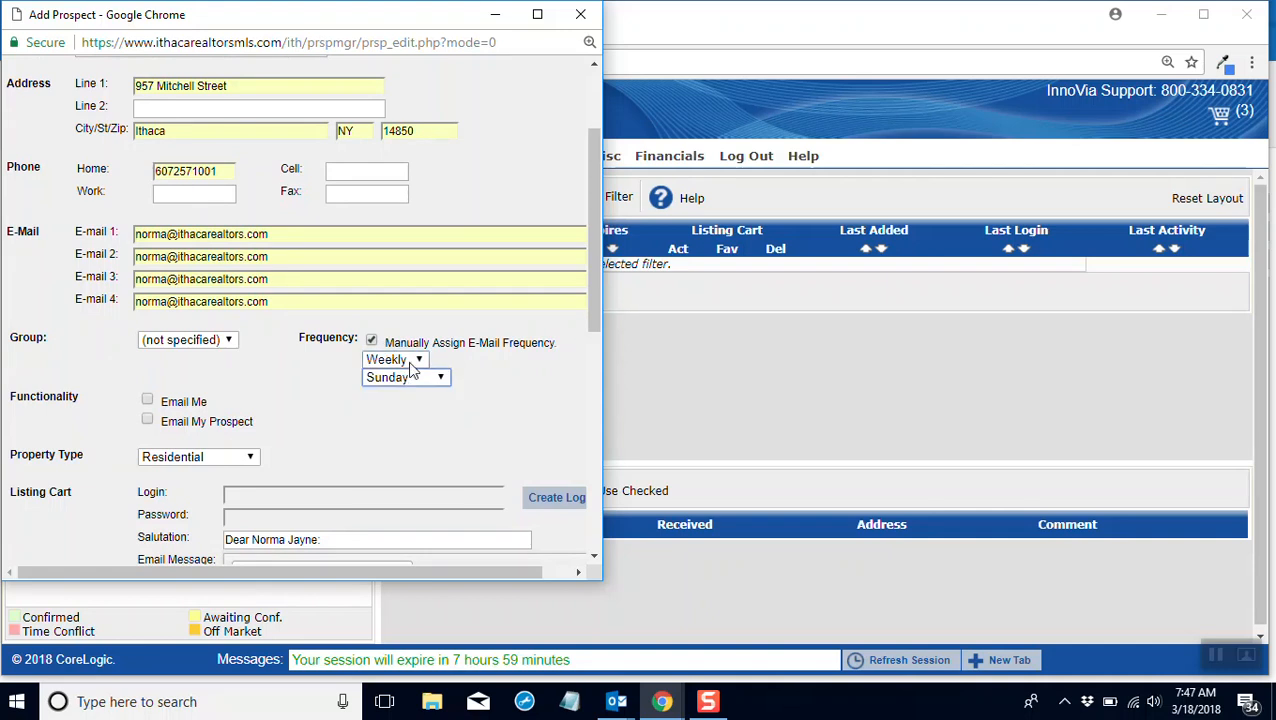
# Step: Set the prospect's e-mail frequency to Monthly and look over the available frequency options
pyautogui.click(408, 360)
pyautogui.click(395, 406)
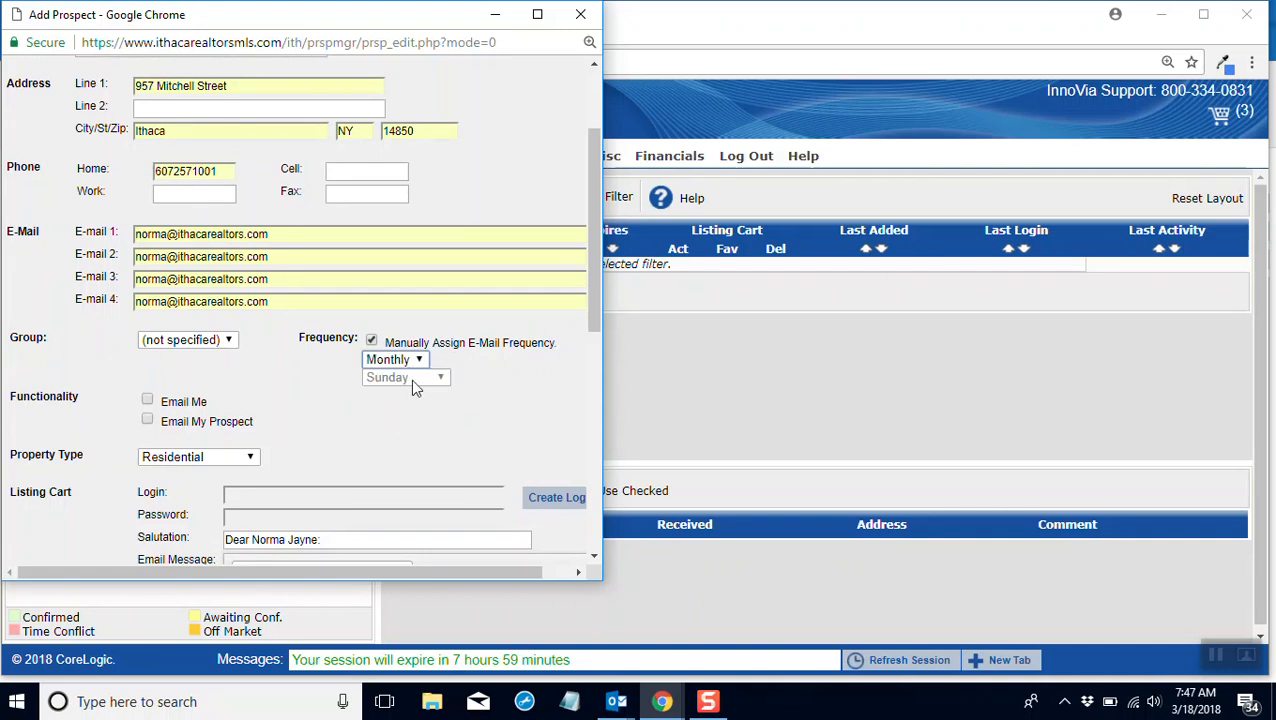
pyautogui.click(420, 360)
pyautogui.click(420, 360)
pyautogui.click(418, 361)
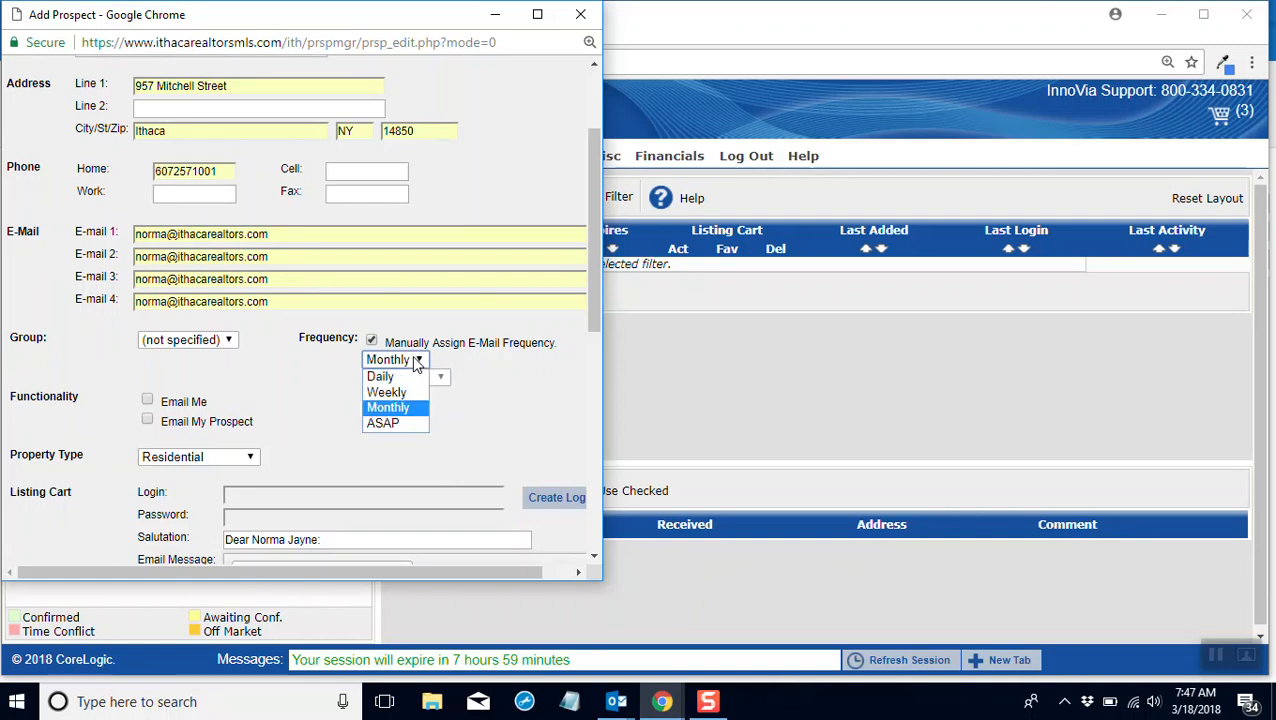
pyautogui.click(418, 362)
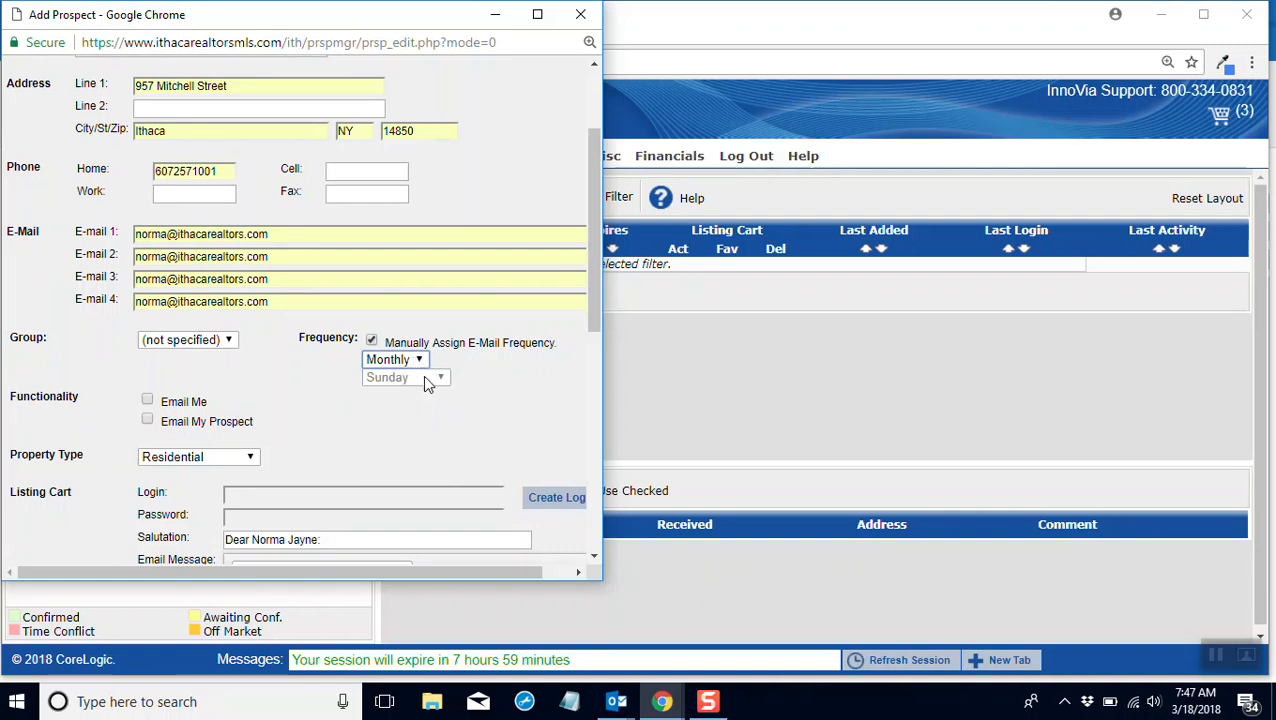
pyautogui.click(416, 362)
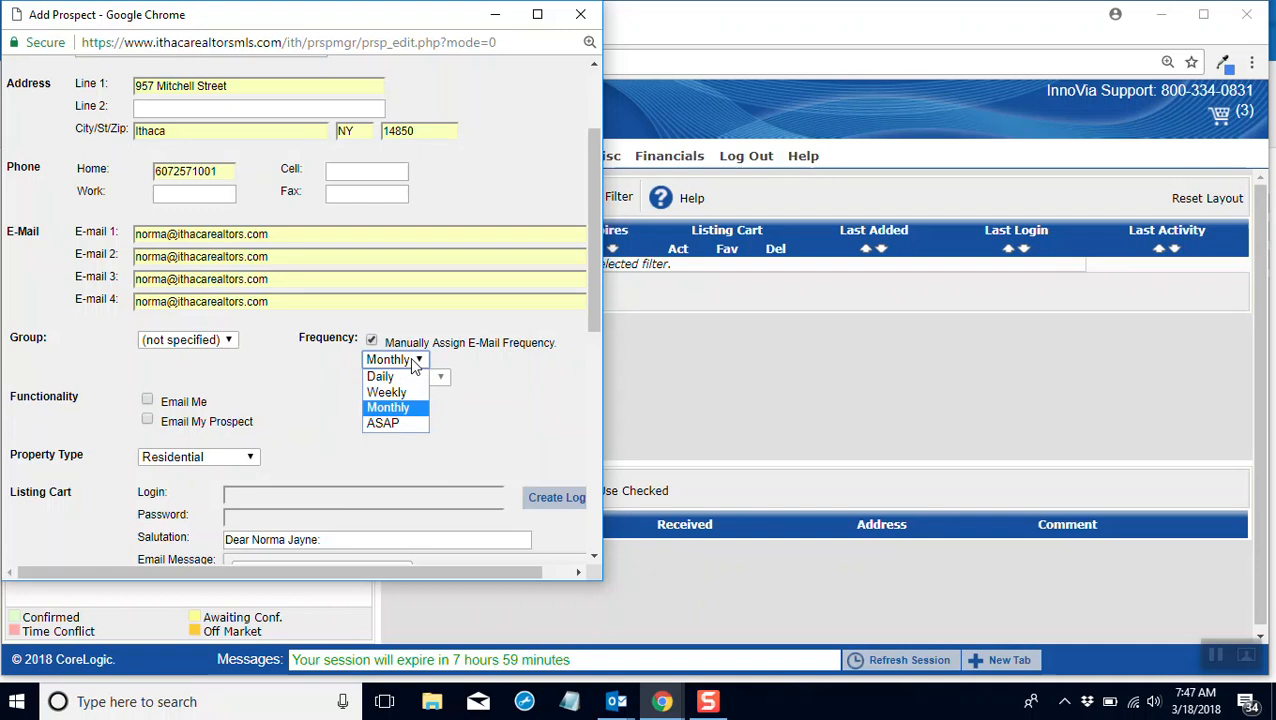
pyautogui.click(490, 379)
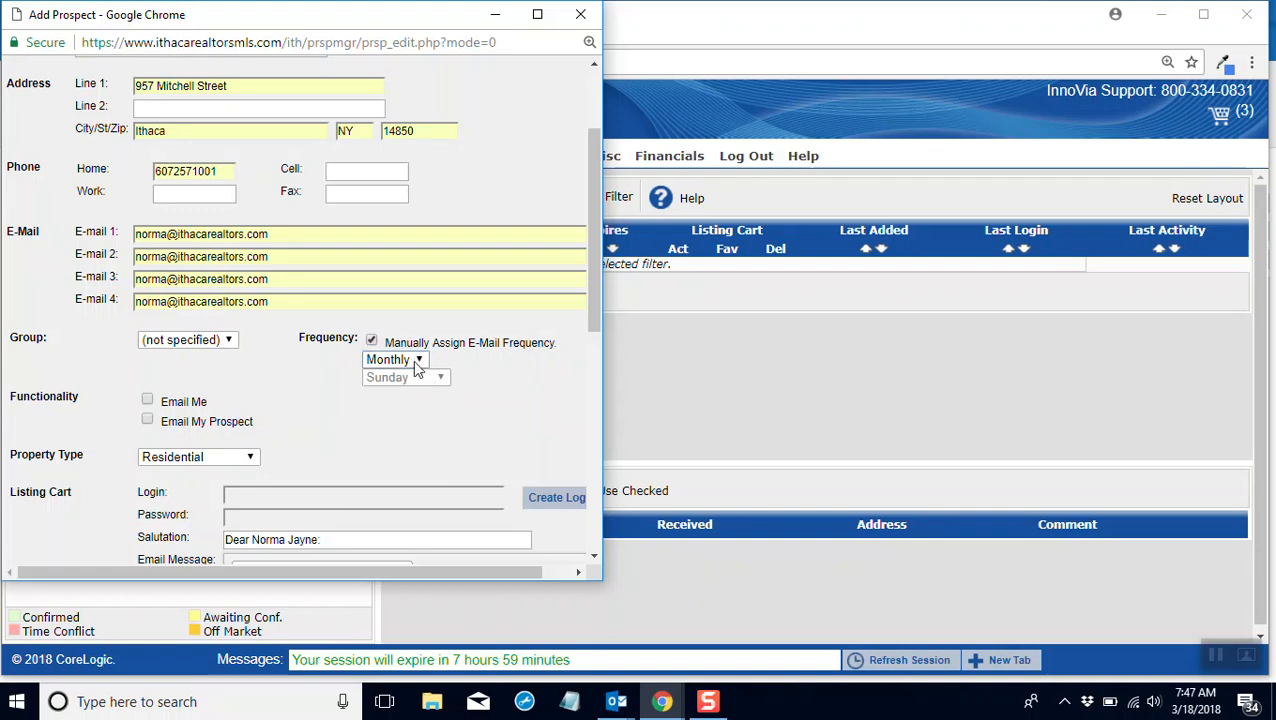
# Step: Set the e-mail frequency to Daily and enable both Email Me and Email My Prospect
pyautogui.click(416, 362)
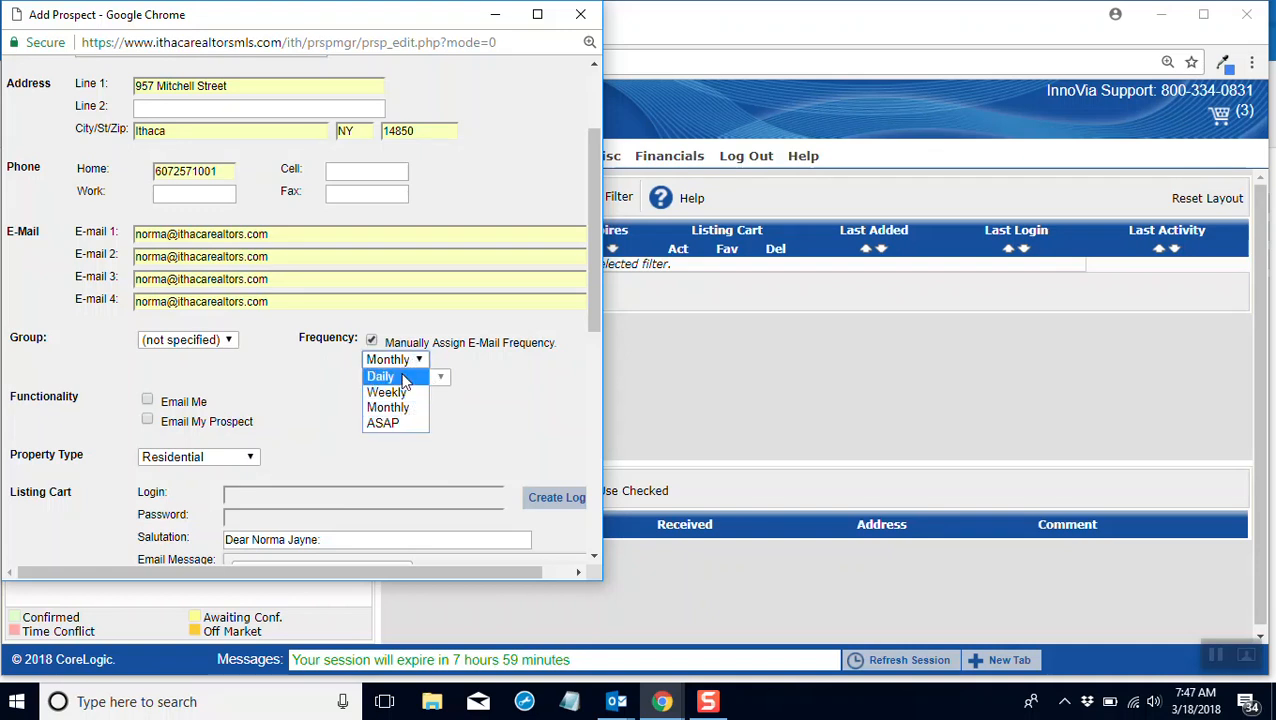
pyautogui.click(404, 378)
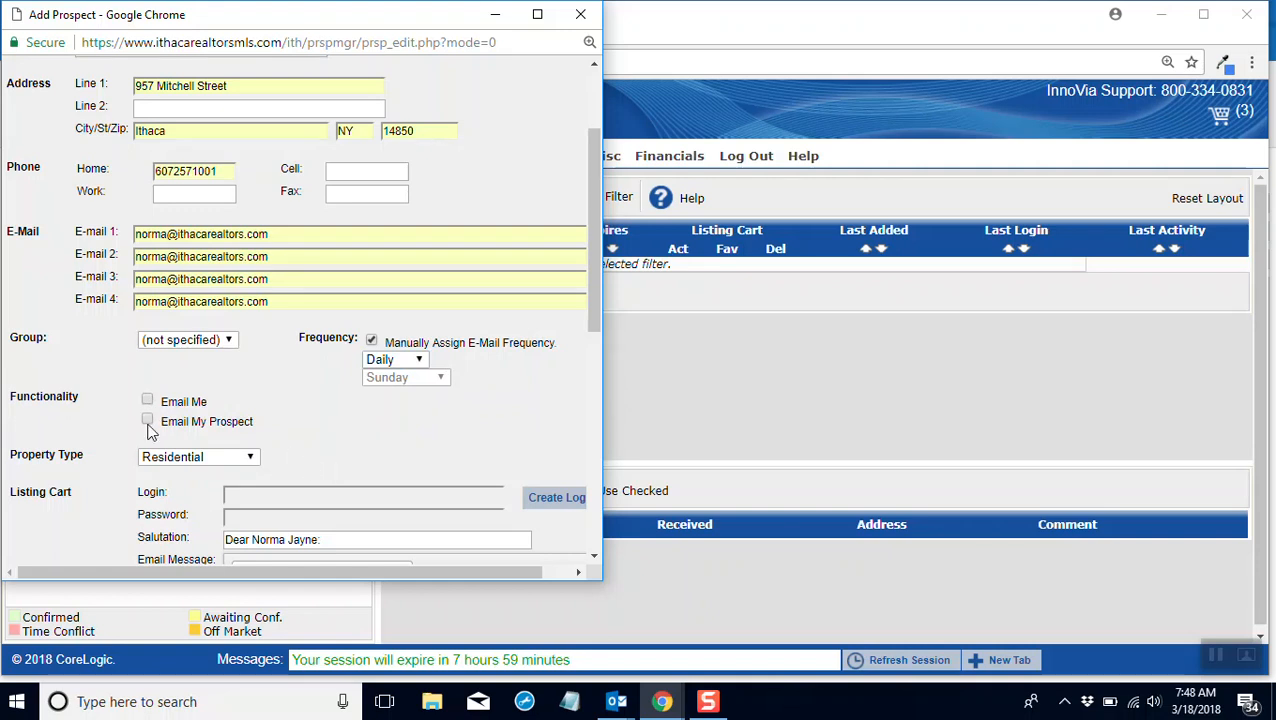
pyautogui.click(147, 421)
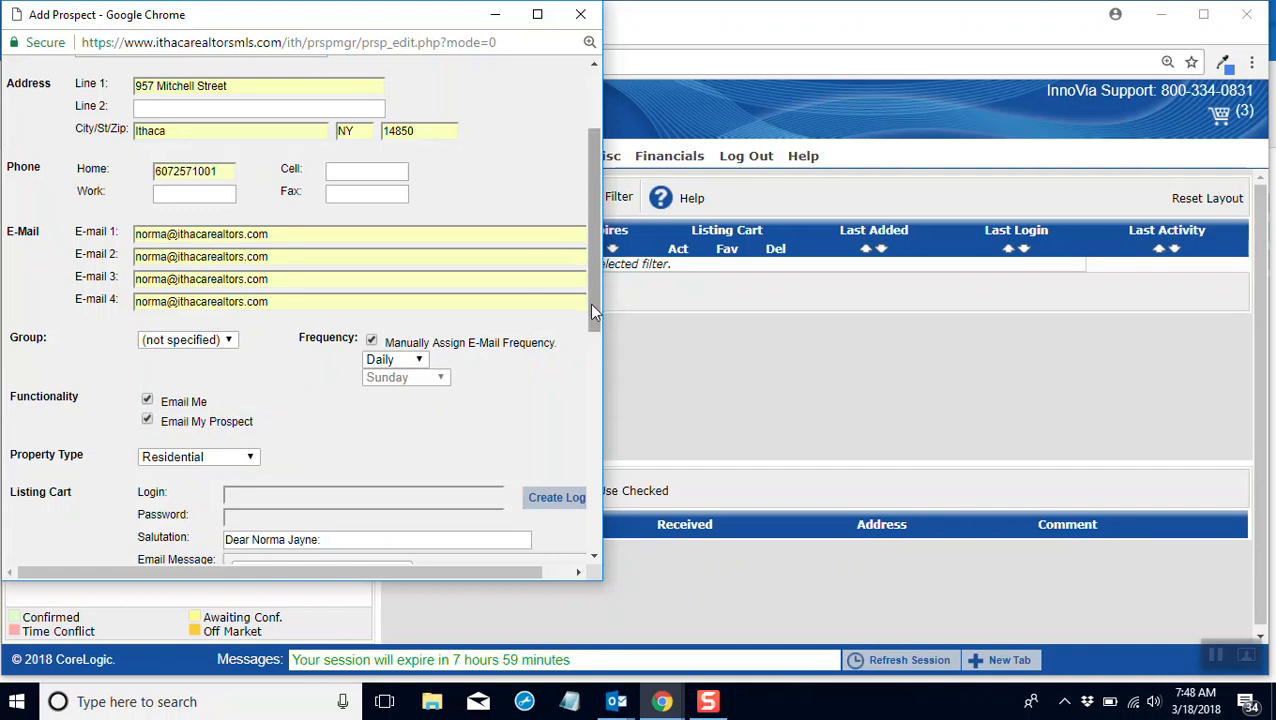
# Step: Generate the prospect's Listing Cart login and password
pyautogui.scroll(-1, 591, 310)
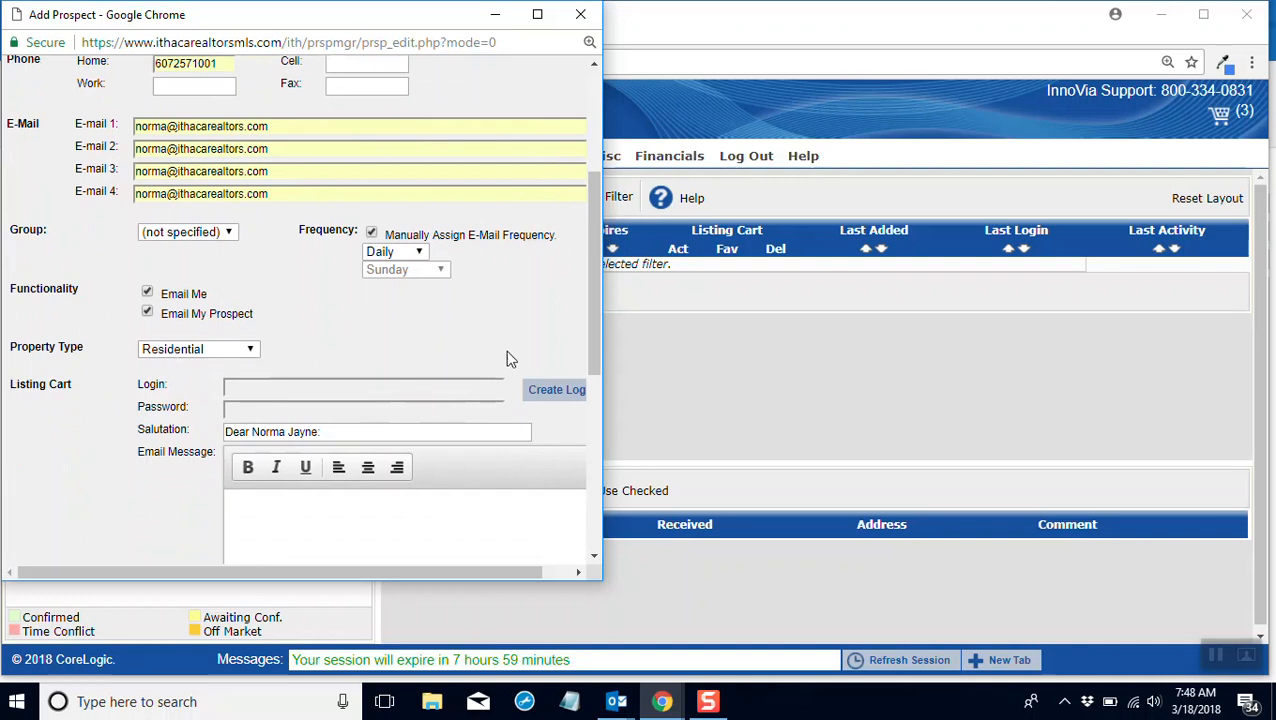
pyautogui.click(550, 394)
pyautogui.moveTo(288, 386); pyautogui.dragTo(224, 387)
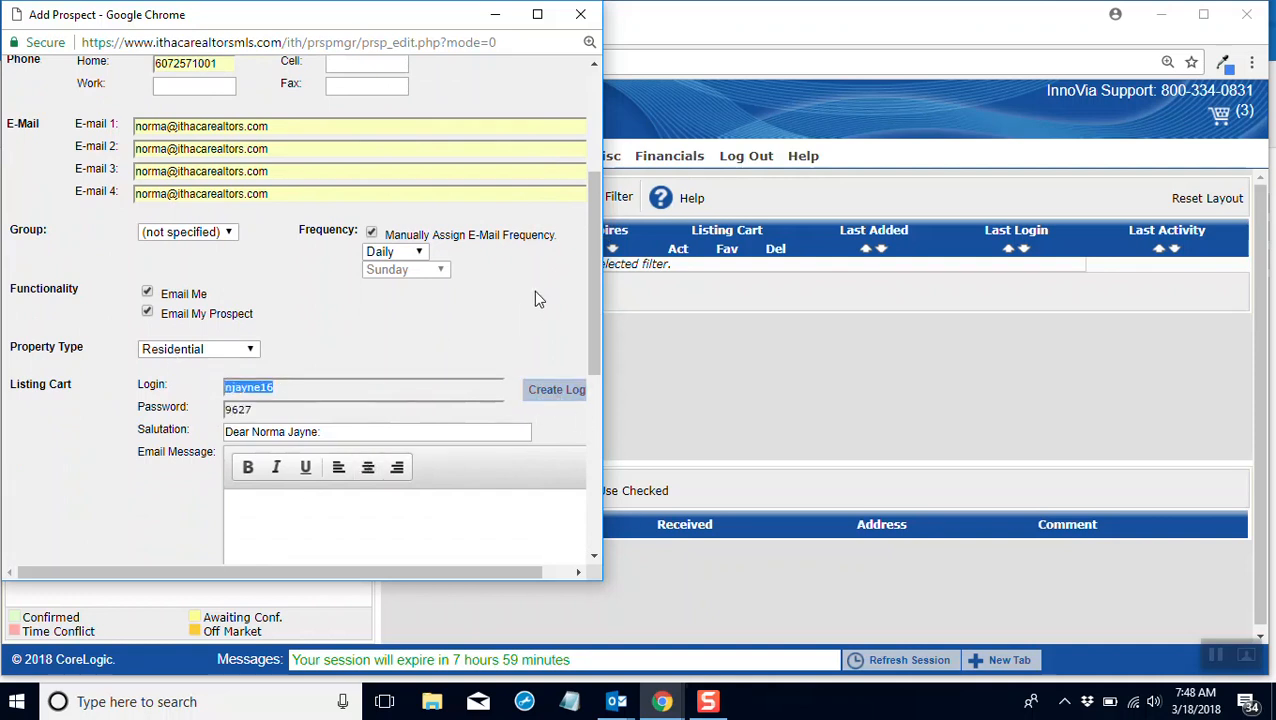
# Step: Write "Take a look at the listing and let me know if you are interested." as the Listing Cart email message
pyautogui.moveTo(587, 280); pyautogui.dragTo(518, 371)
pyautogui.click(428, 366)
pyautogui.write('talke')
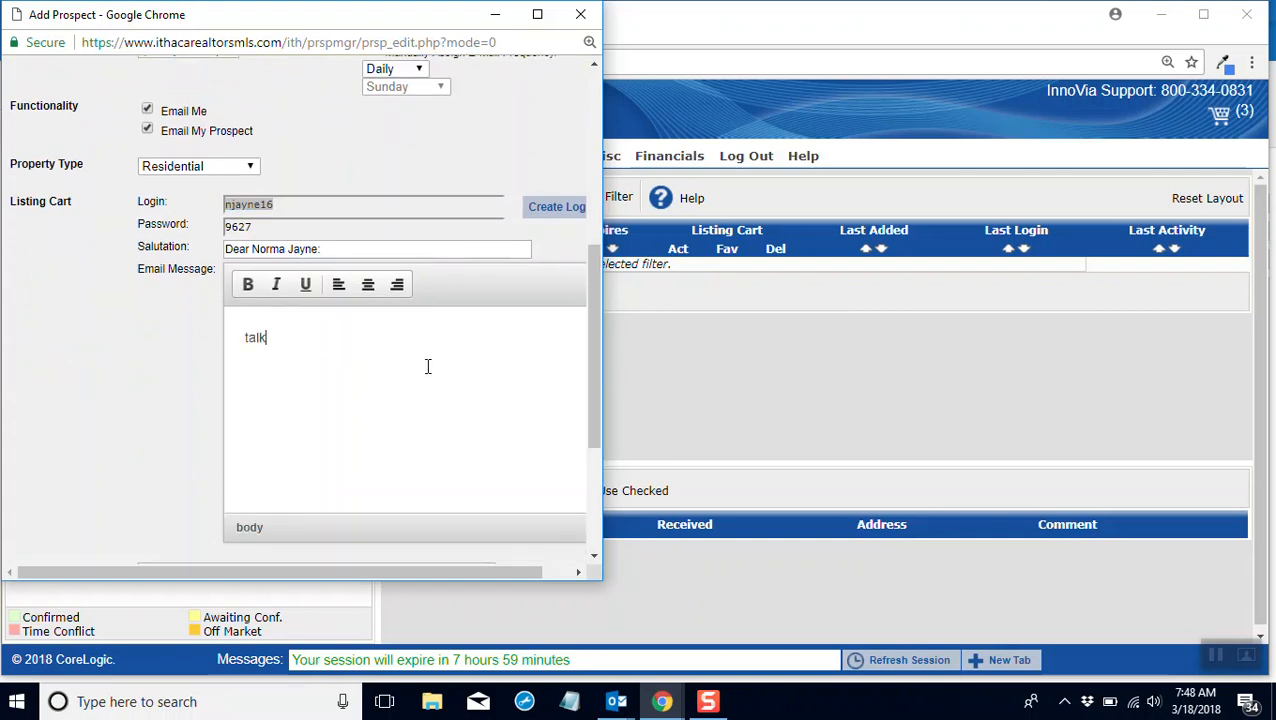
pyautogui.press('BackSpace')
pyautogui.press('BackSpace')
pyautogui.press('BackSpace')
pyautogui.press('BackSpace')
pyautogui.write('Take a look at the listi')
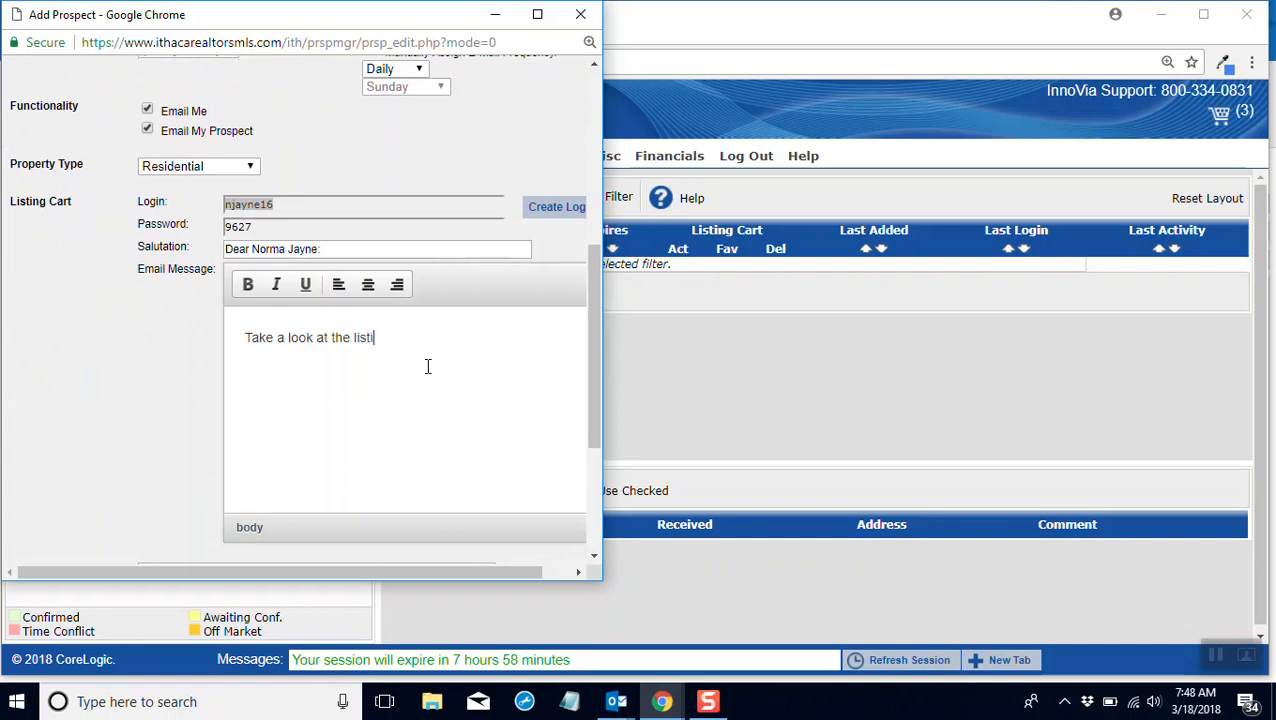
pyautogui.write('ng and let me know if you h')
pyautogui.press('BackSpace')
pyautogui.write('are interested in')
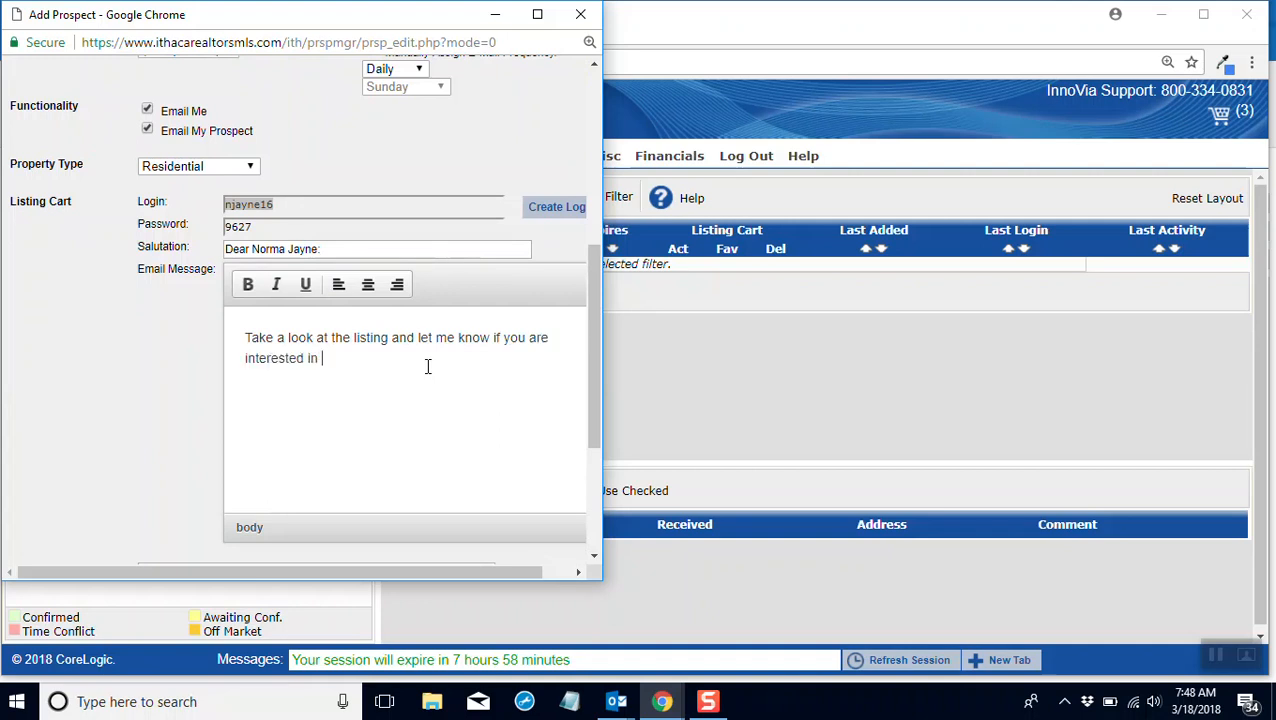
pyautogui.press('BackSpace')
# Step: Add a separate "Call me" line with the agent's phone number to the email message, and save the prospect
pyautogui.press('Return')
pyautogui.scroll(-3, 427, 366)
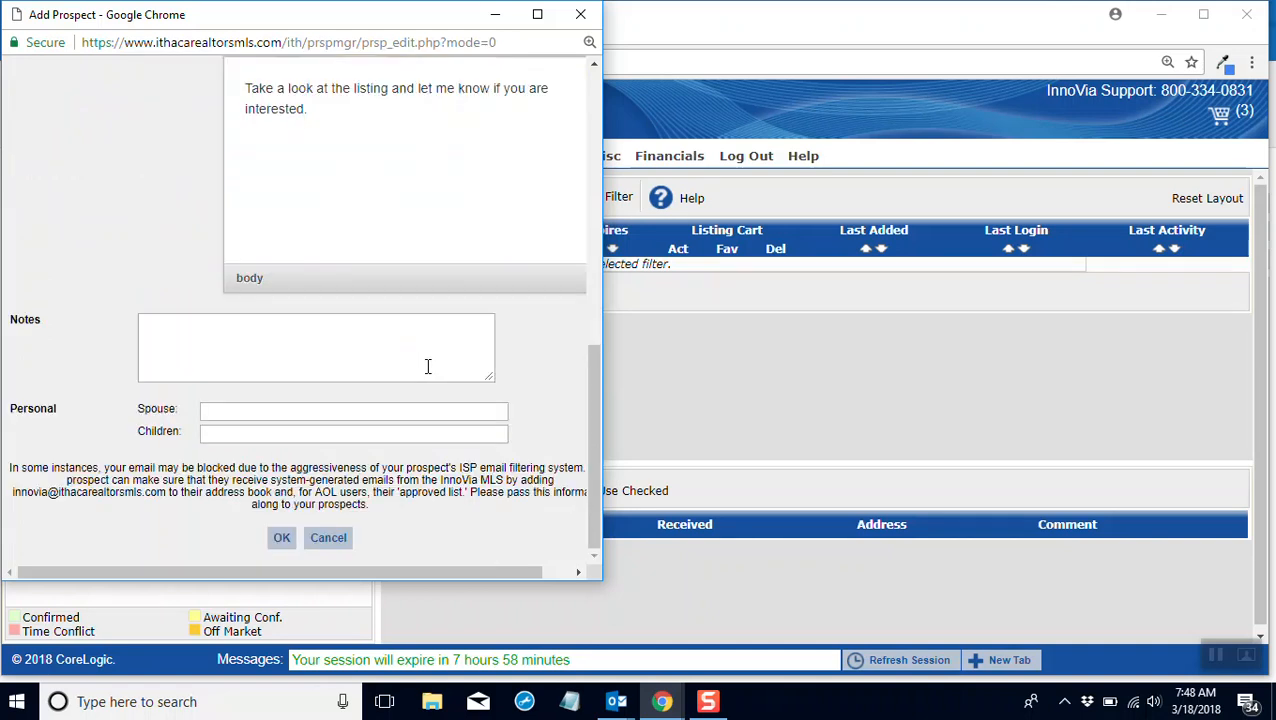
pyautogui.press('Return')
pyautogui.write('Callm')
pyautogui.press('BackSpace')
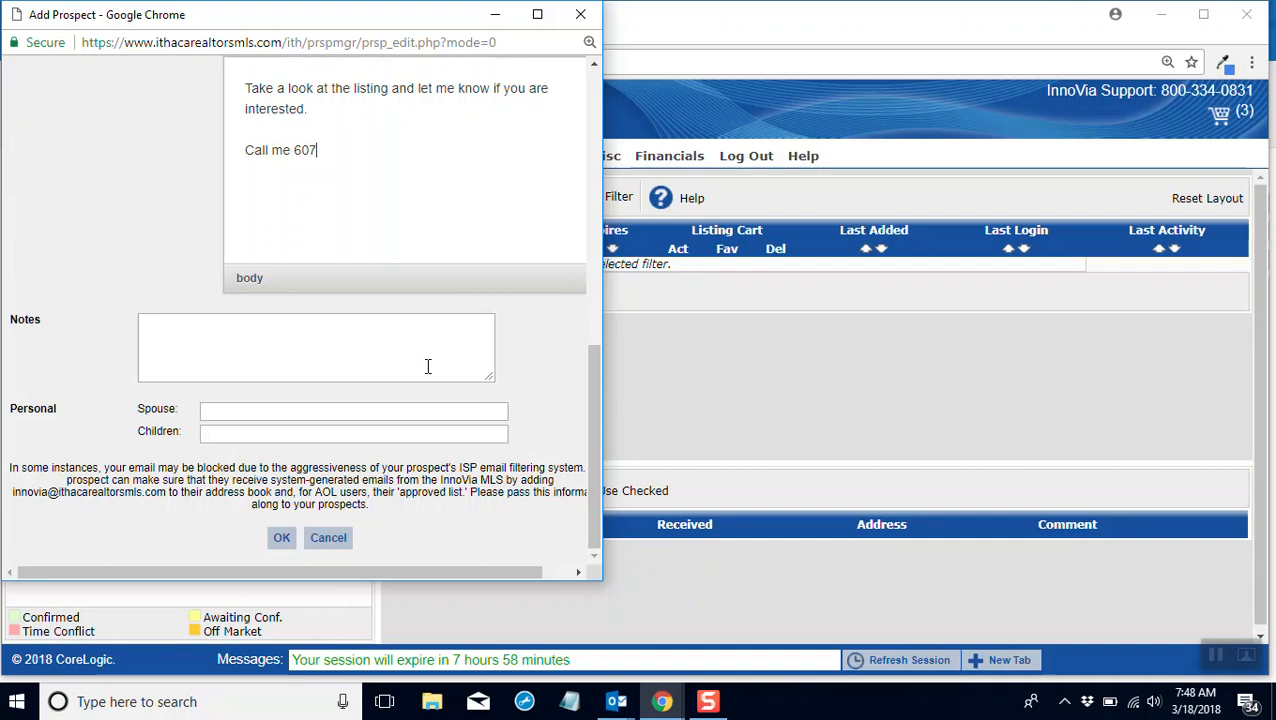
pyautogui.click(281, 539)
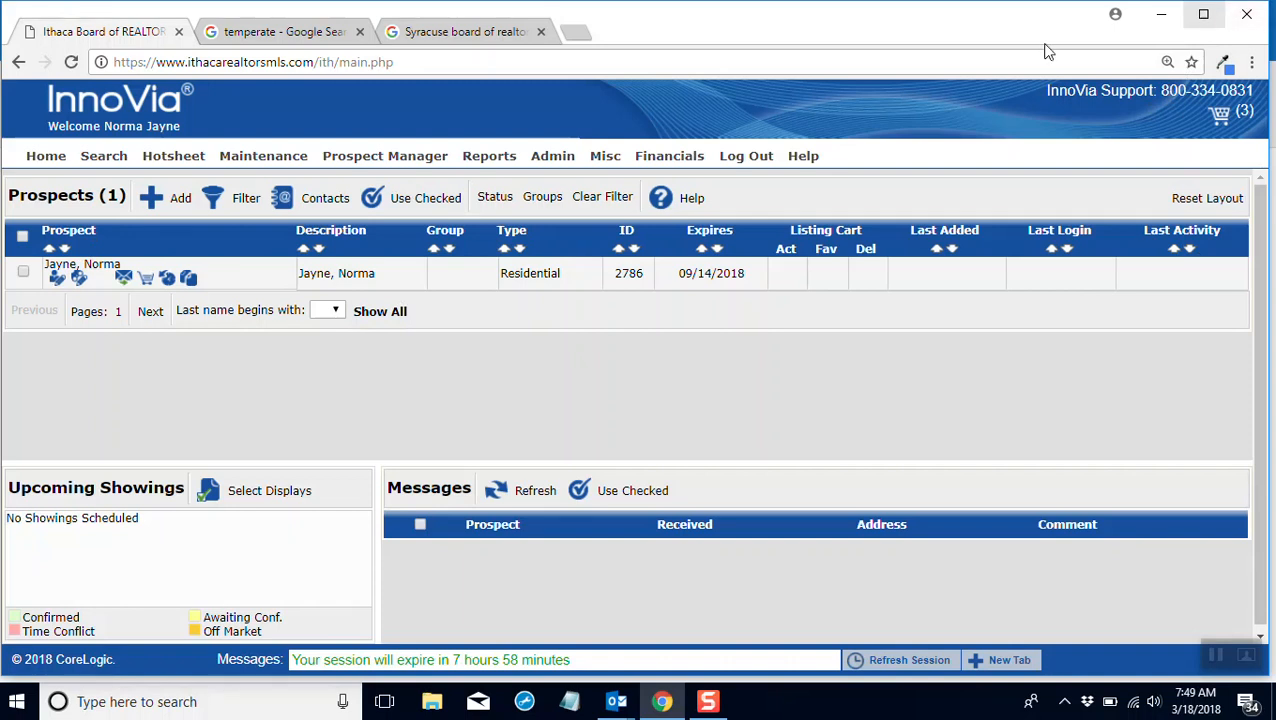
# Step: In the new prospect's search criteria, select property statuses Active and Active - Recall and property type Single Family
pyautogui.click(81, 280)
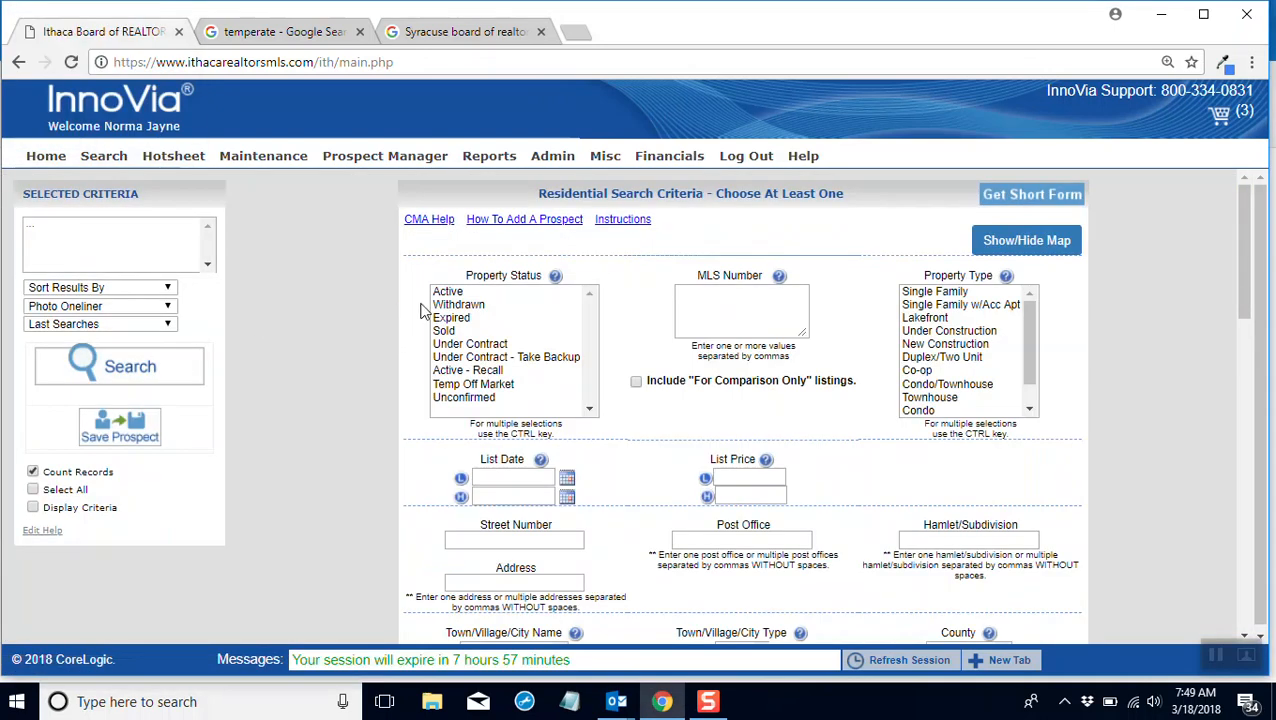
pyautogui.click(461, 292)
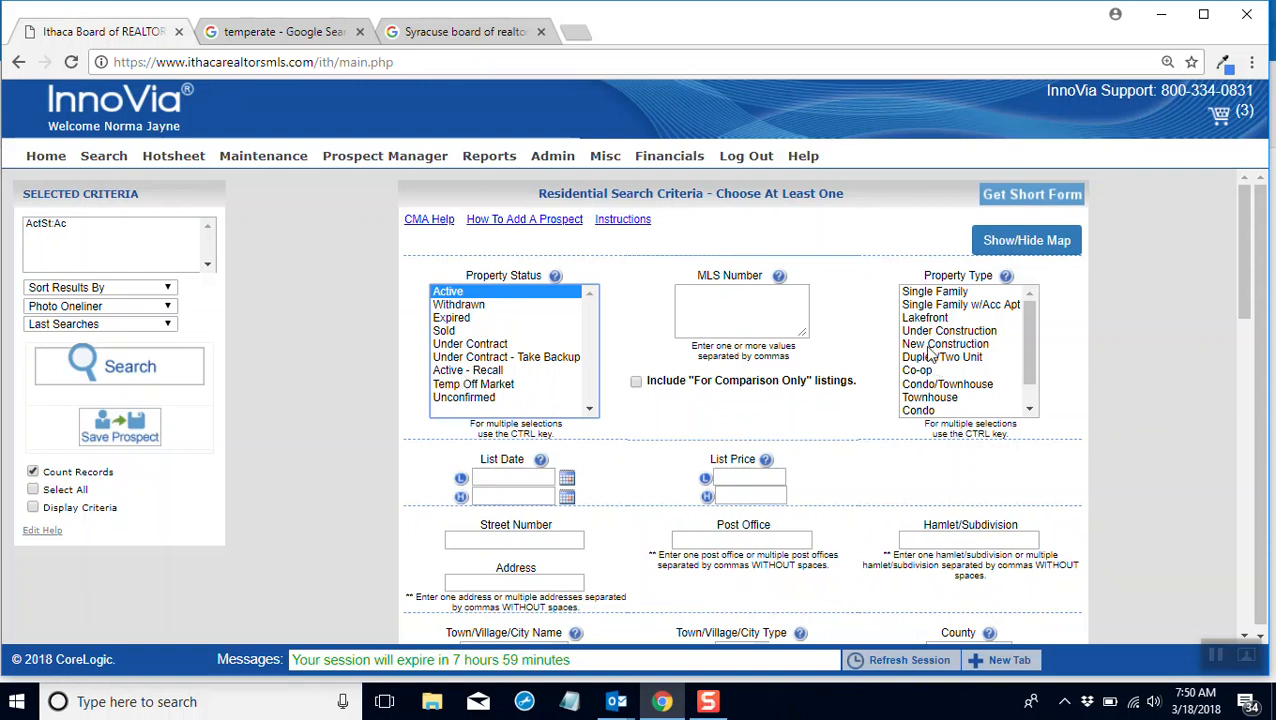
pyautogui.keyDown('shift'); pyautogui.click(503, 369); pyautogui.keyUp('shift')
pyautogui.click(500, 366)
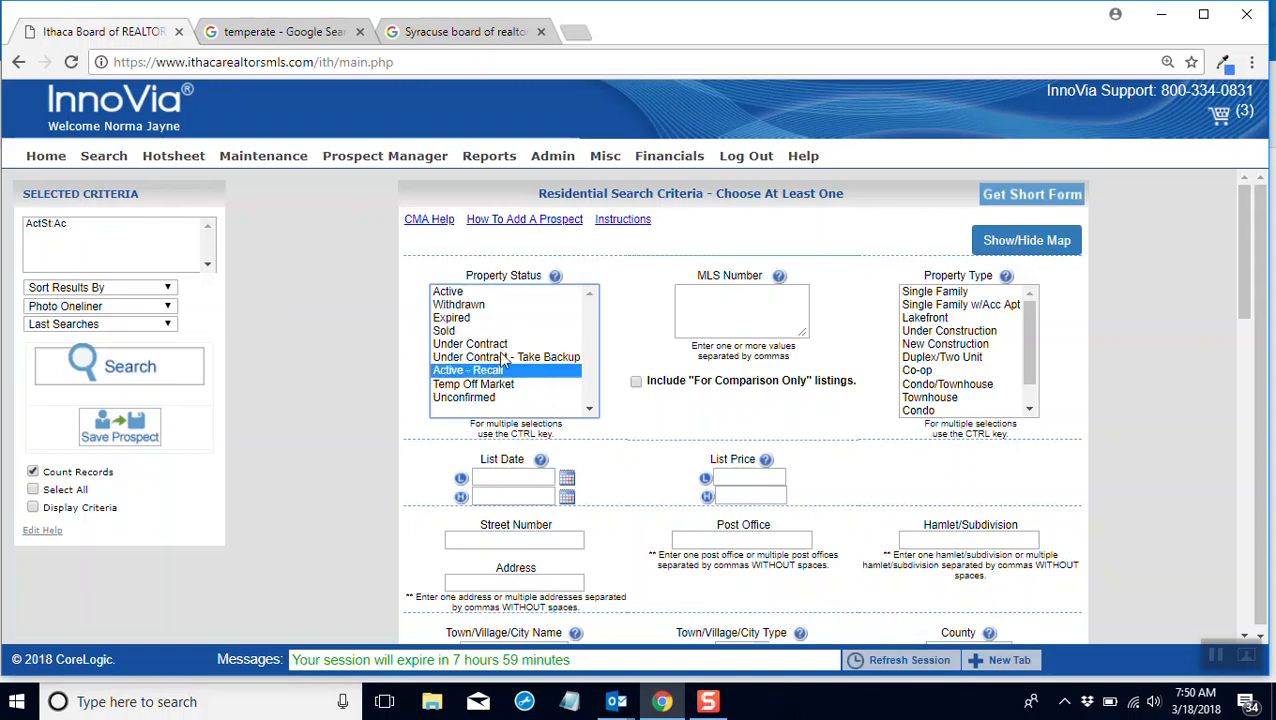
pyautogui.keyDown('ctrl'); pyautogui.click(448, 293); pyautogui.keyUp('ctrl')
pyautogui.click(937, 292)
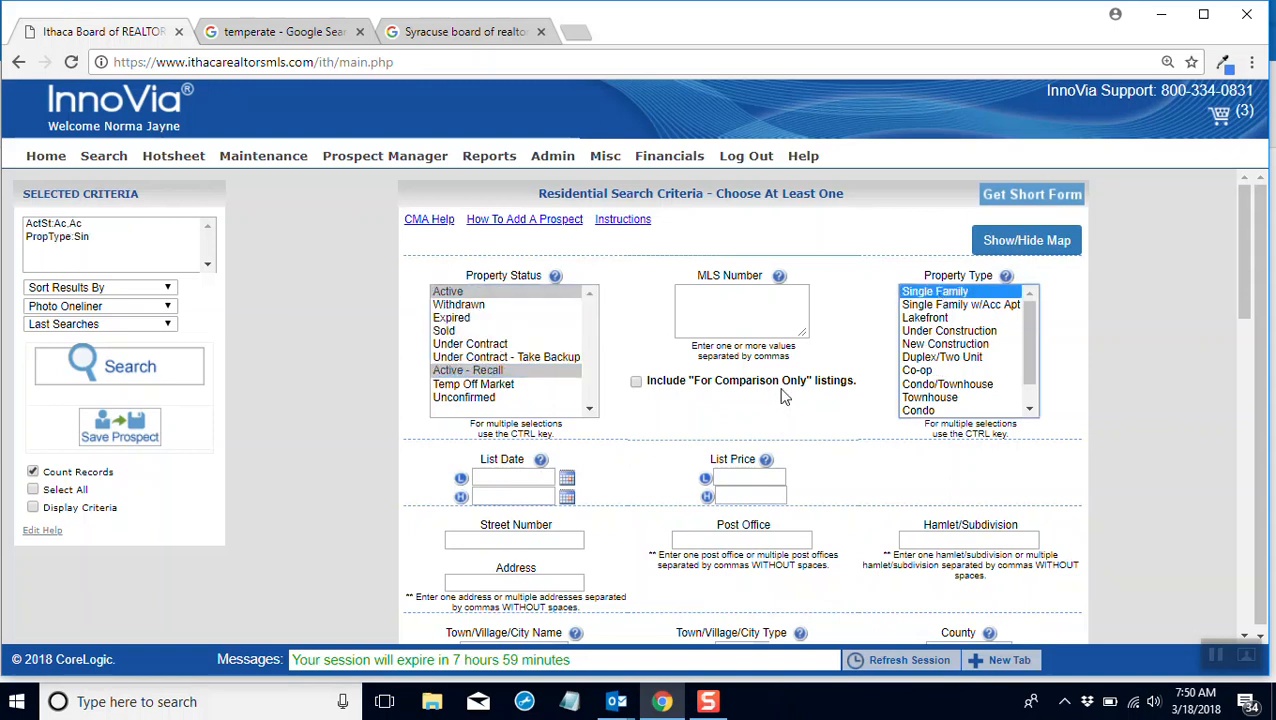
# Step: Set the bedrooms range in the search criteria to a low of 4 and a high of 5
pyautogui.scroll(-5, 501, 470)
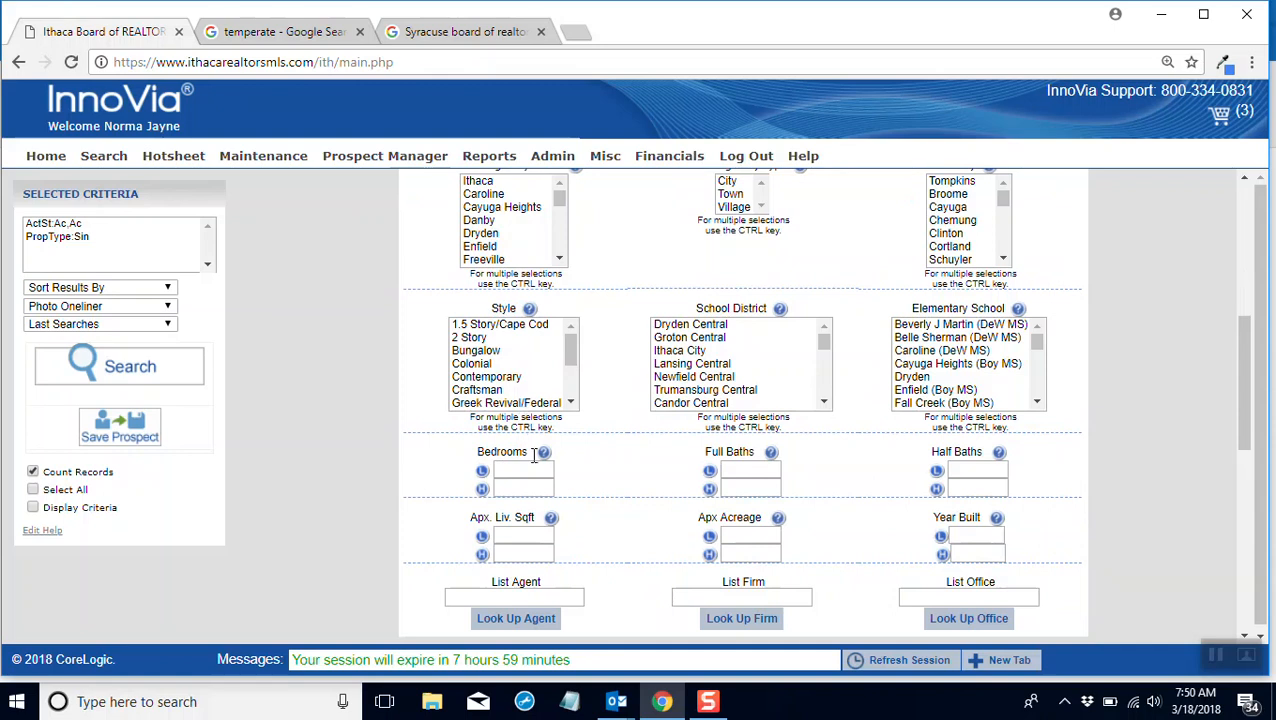
pyautogui.click(526, 468)
pyautogui.write('4')
pyautogui.press('Tab')
pyautogui.write('5')
pyautogui.press('Tab')
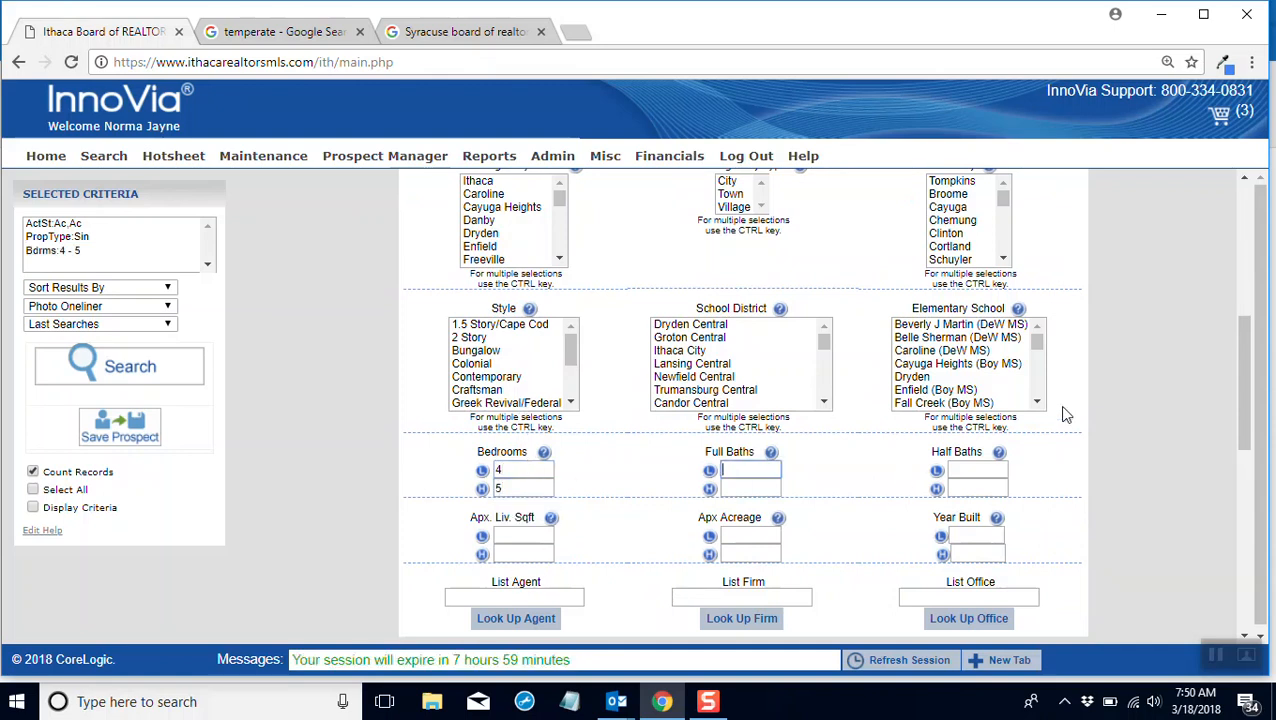
# Step: Limit the criteria to Tompkins county and the town of Ithaca, and run the search only to count matches
pyautogui.scroll(1, 1243, 380)
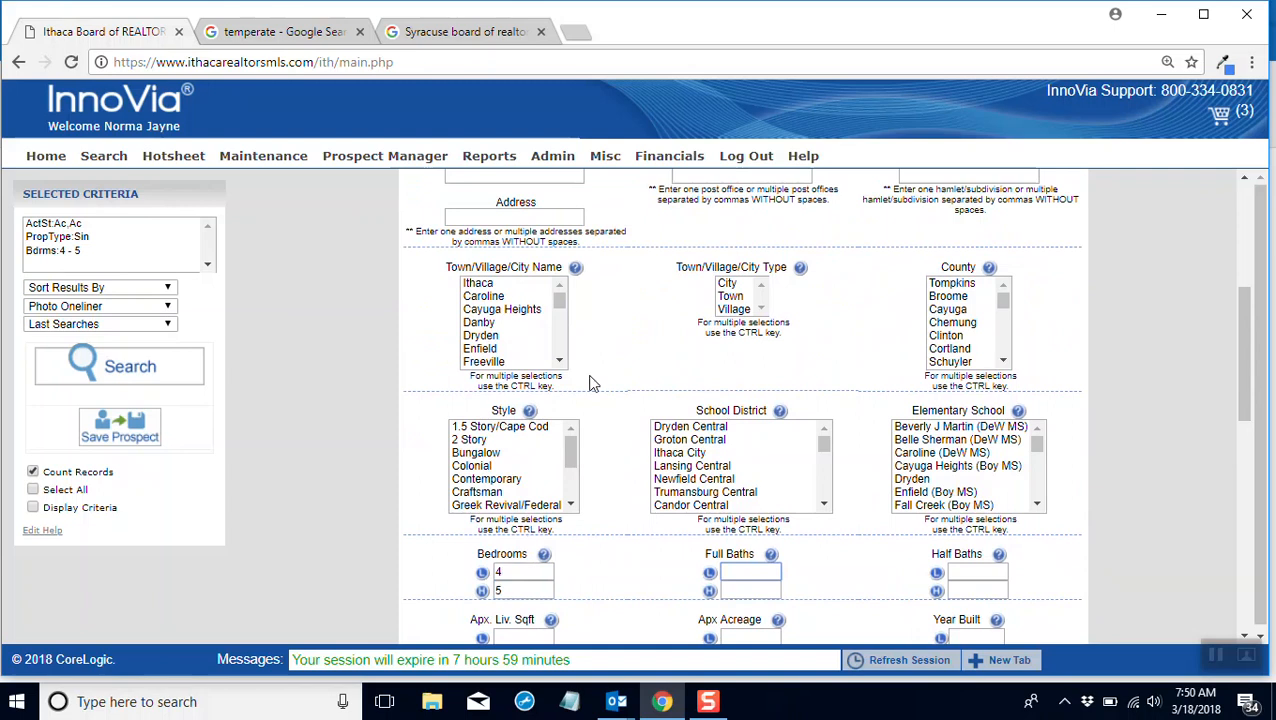
pyautogui.click(958, 284)
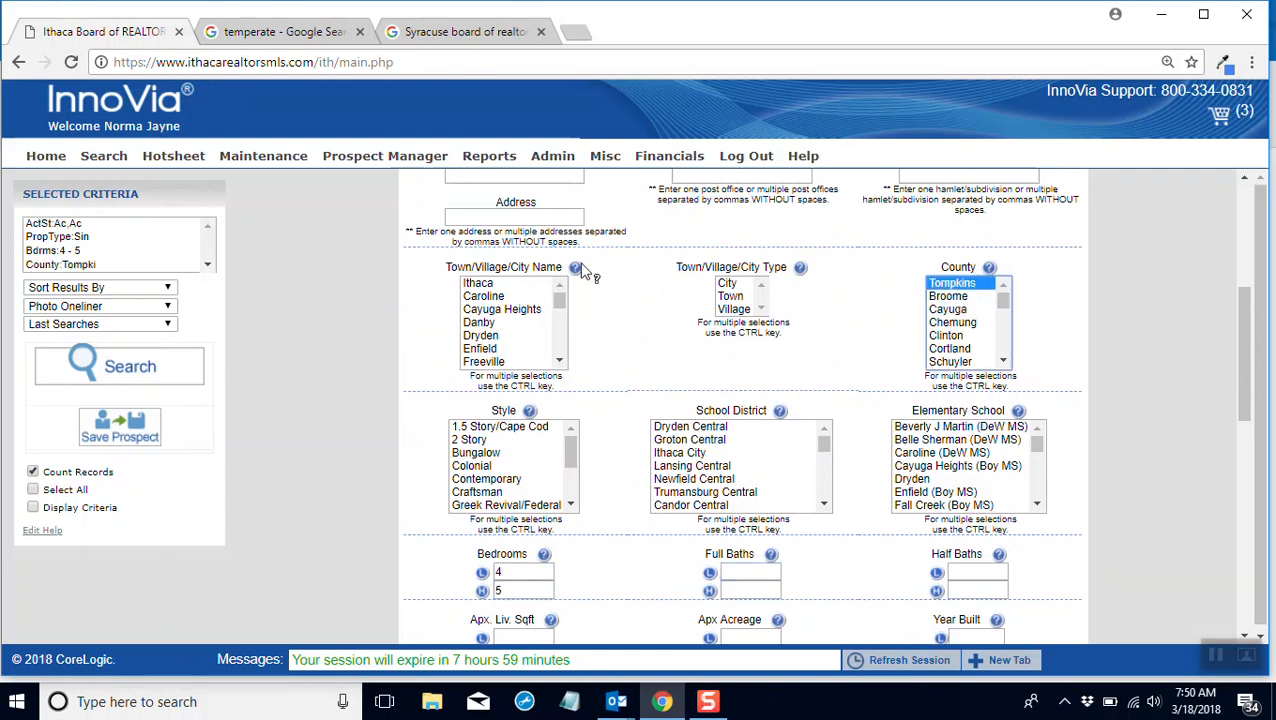
pyautogui.click(484, 284)
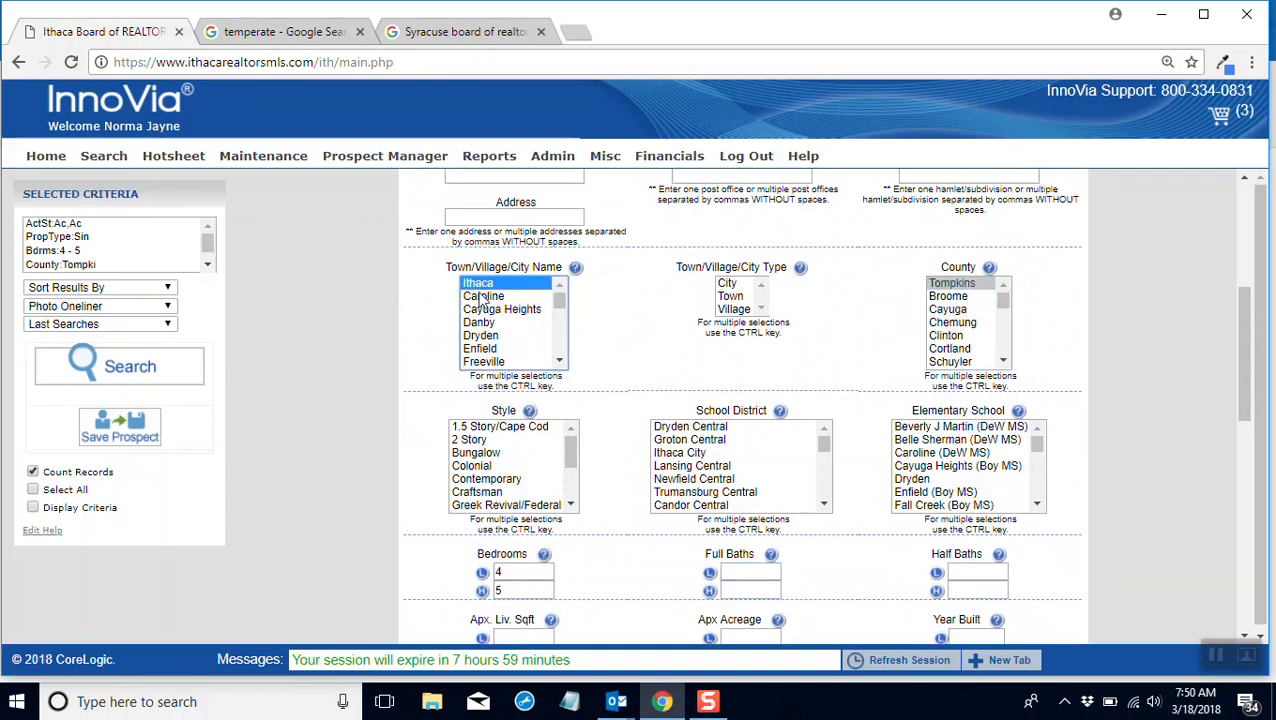
pyautogui.click(122, 385)
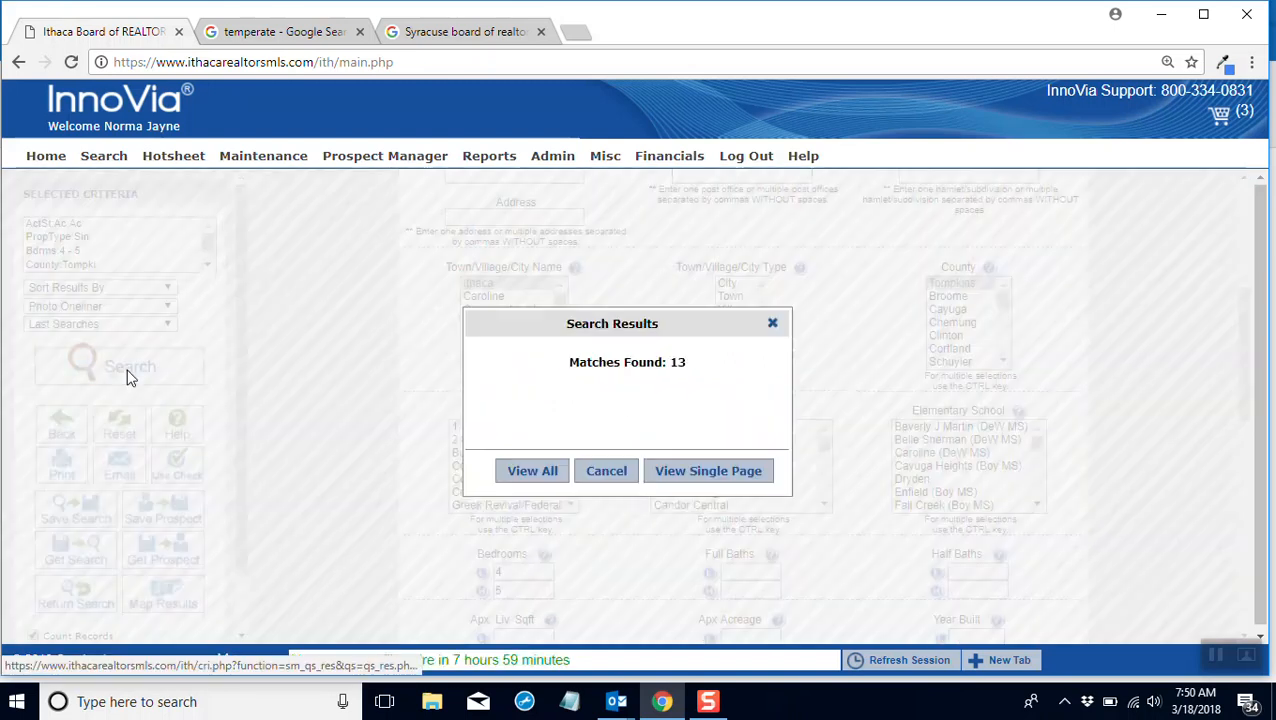
pyautogui.click(600, 471)
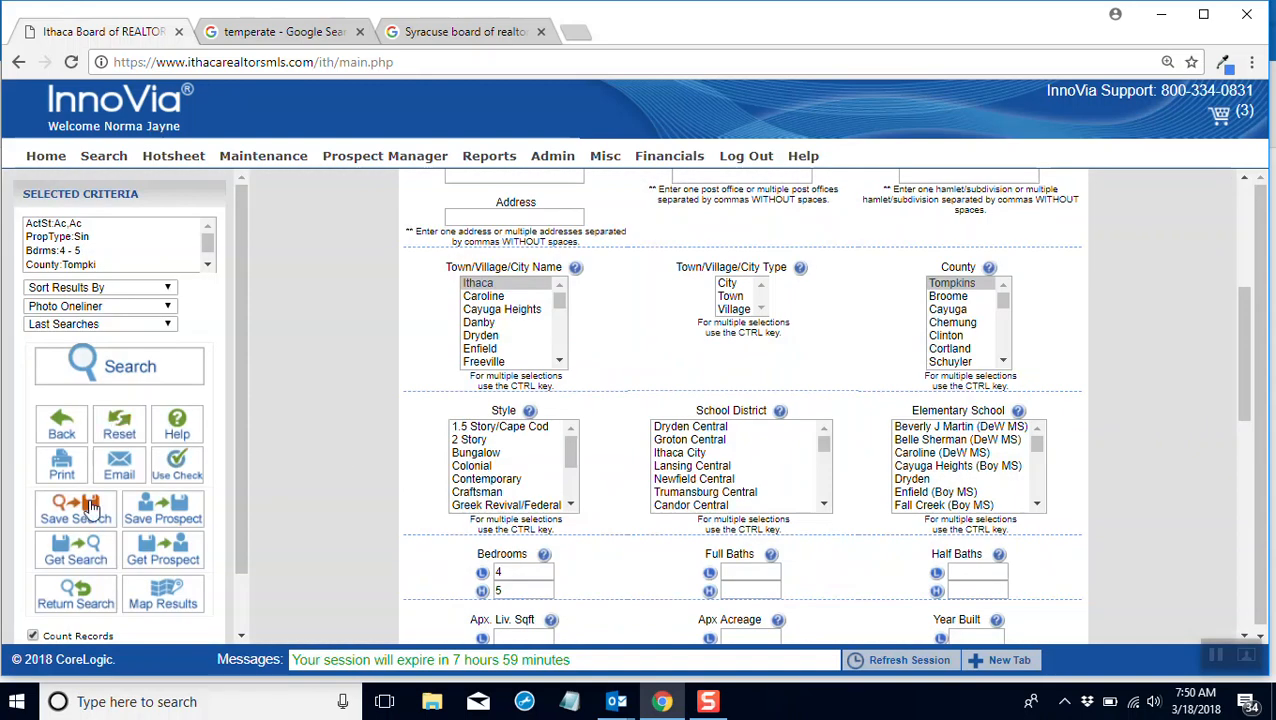
# Step: Save the search criteria to the new prospect and submit the prospect's record
pyautogui.click(167, 513)
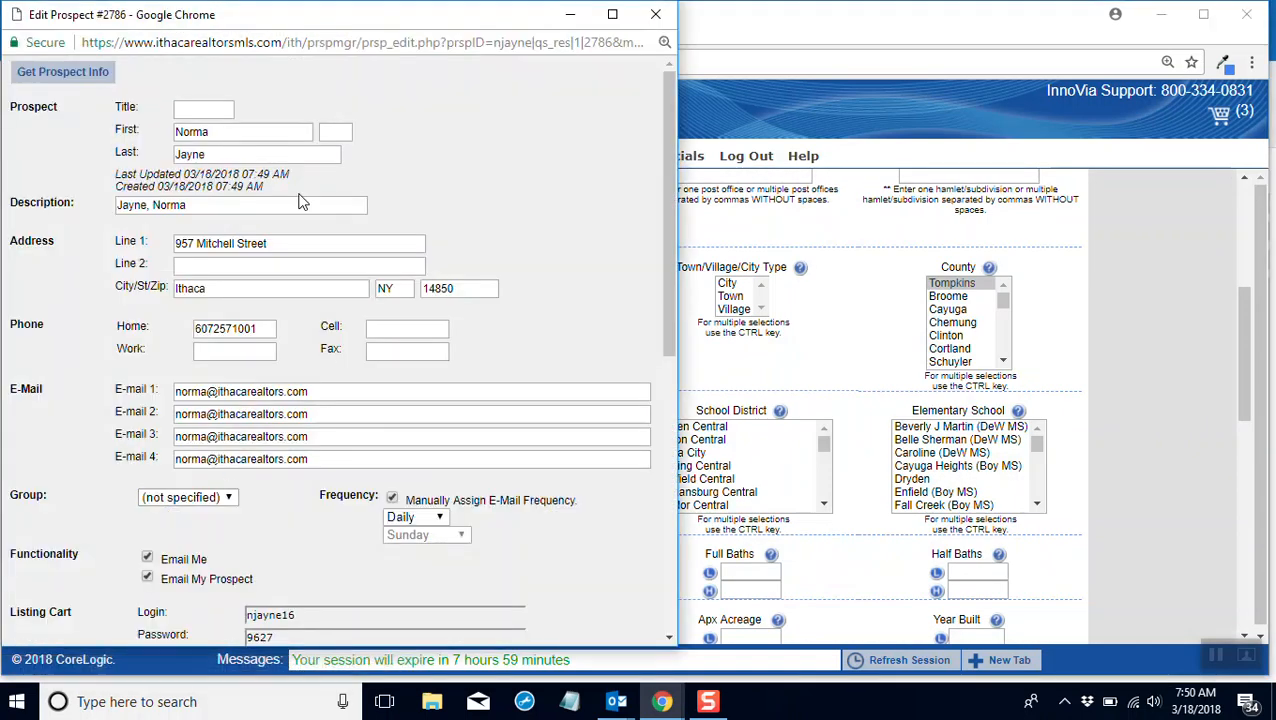
pyautogui.scroll(-5, 360, 250)
pyautogui.scroll(5, 407, 251)
pyautogui.scroll(-6, 407, 350)
pyautogui.click(303, 620)
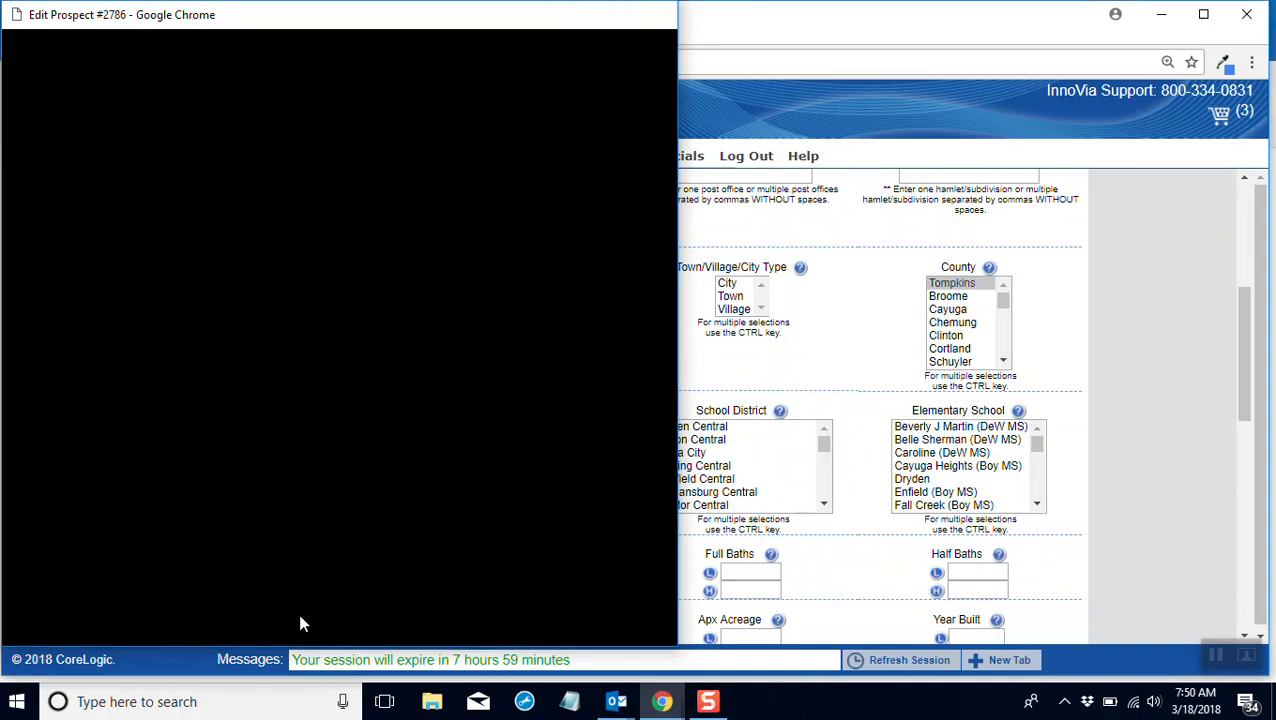
pyautogui.click(422, 278)
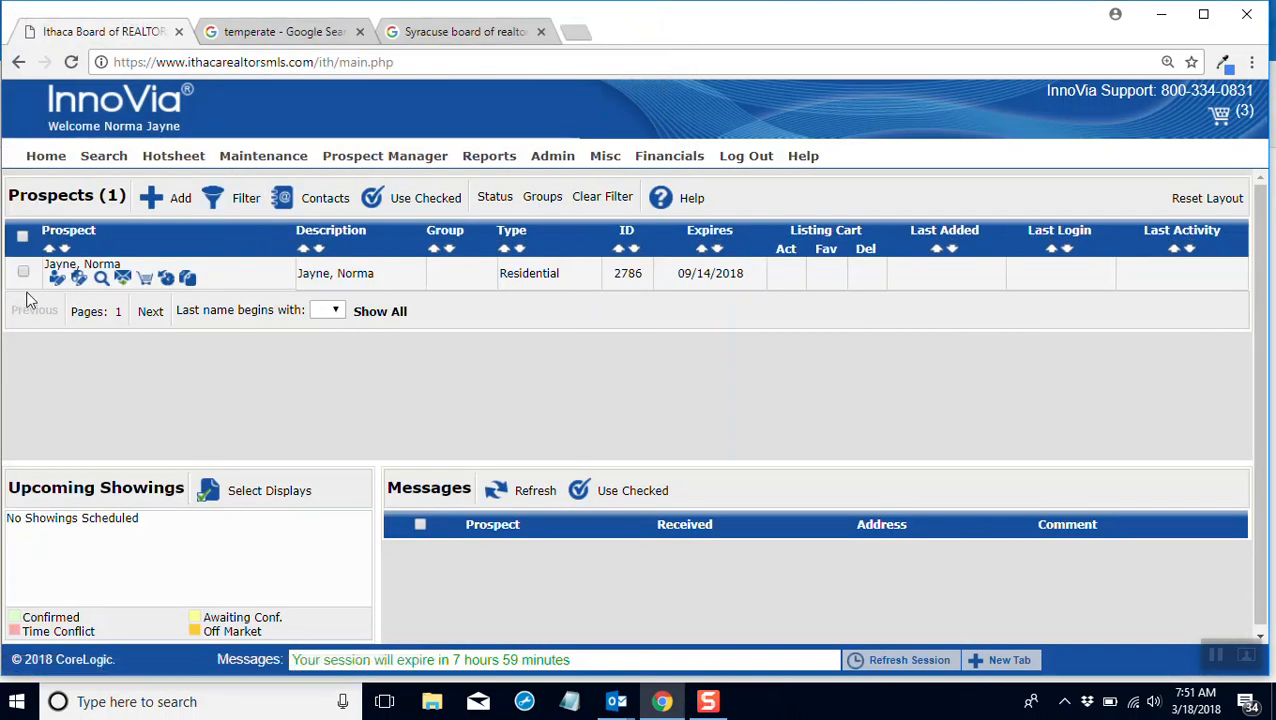
# Step: Search for the prospect's matches, add the first three listings to their listing cart, and return to the prospect list
pyautogui.click(103, 283)
pyautogui.click(255, 313)
pyautogui.click(256, 428)
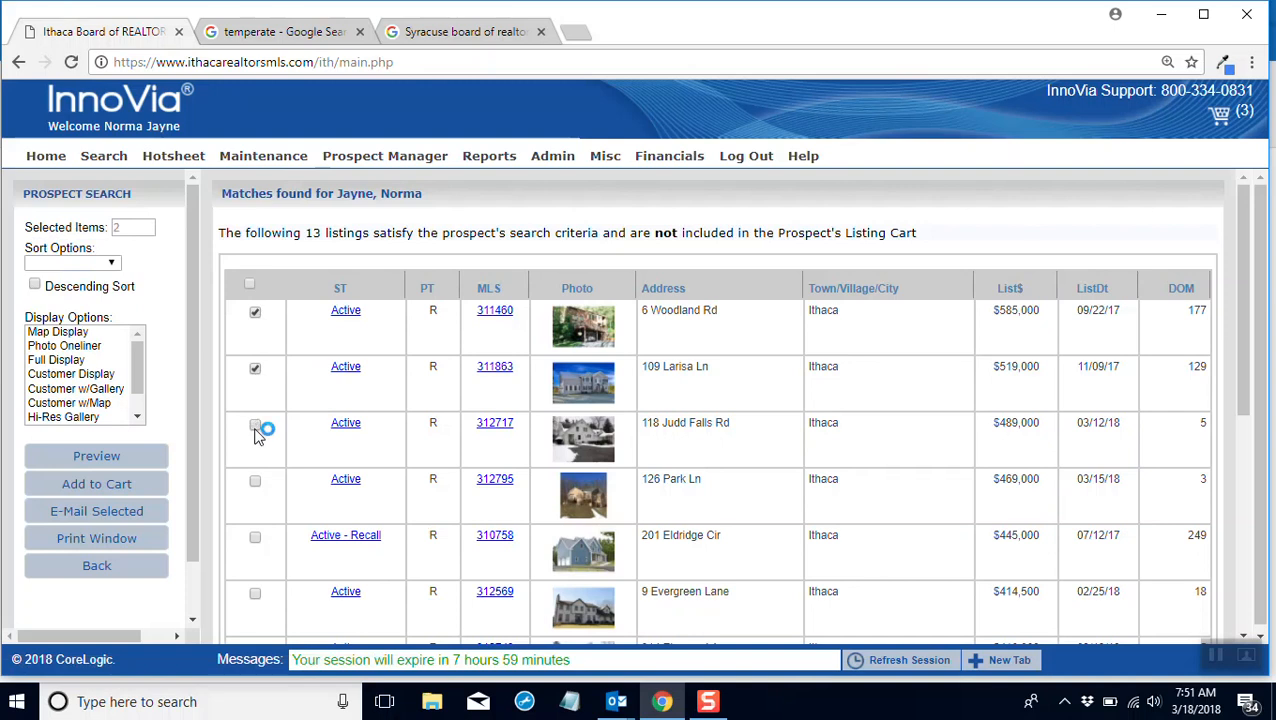
pyautogui.click(97, 484)
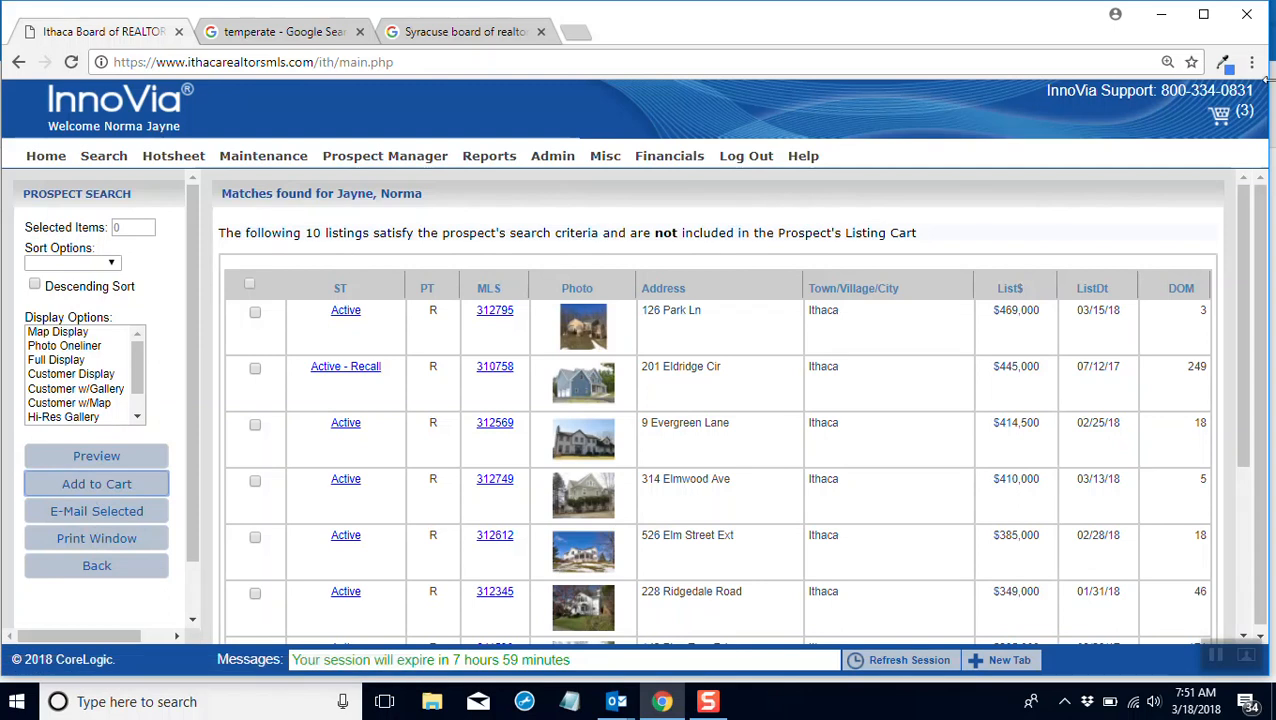
pyautogui.click(113, 578)
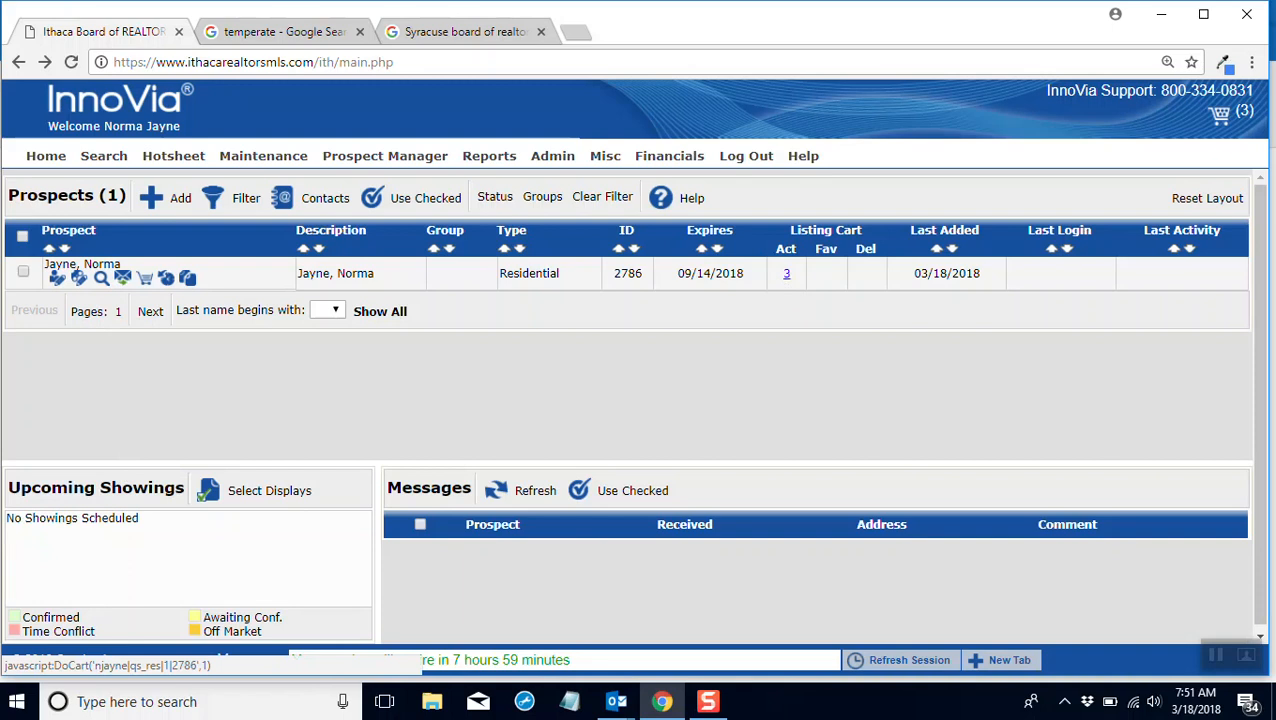
# Step: Preview the listing cart update e-mail without sending it, and review the listings in the prospect's listing cart
pyautogui.click(123, 278)
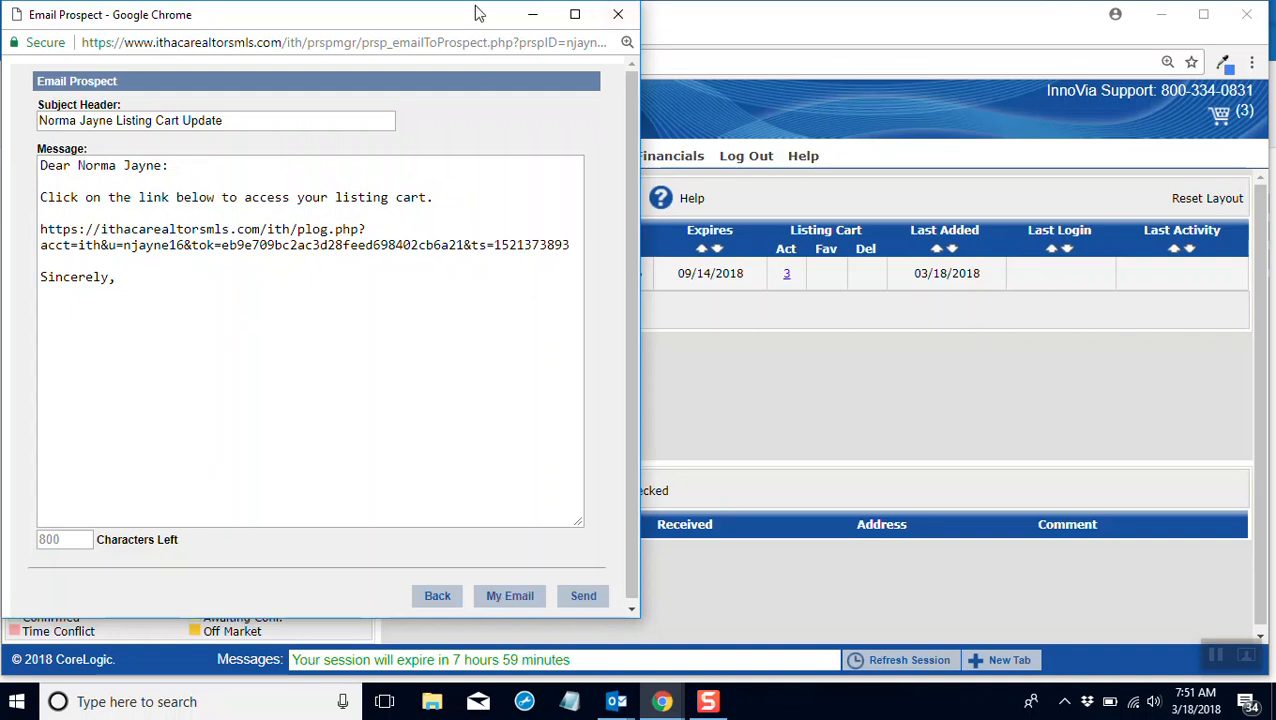
pyautogui.click(619, 16)
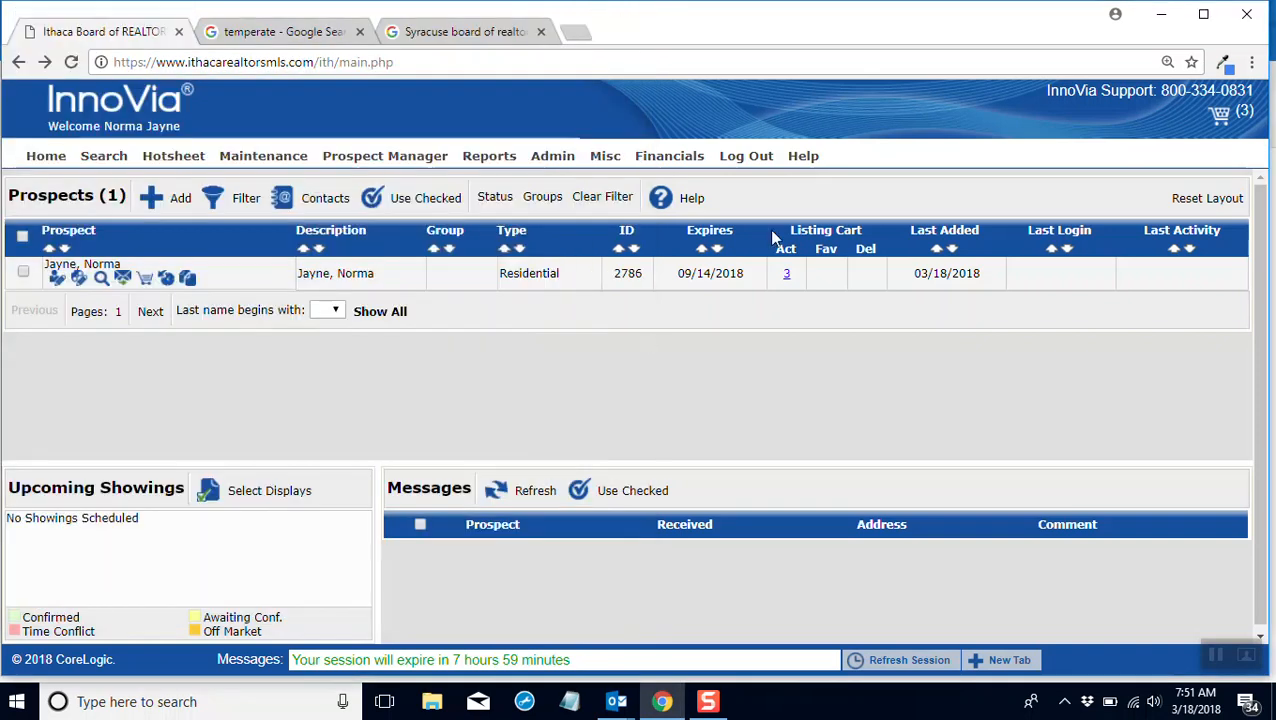
pyautogui.click(145, 281)
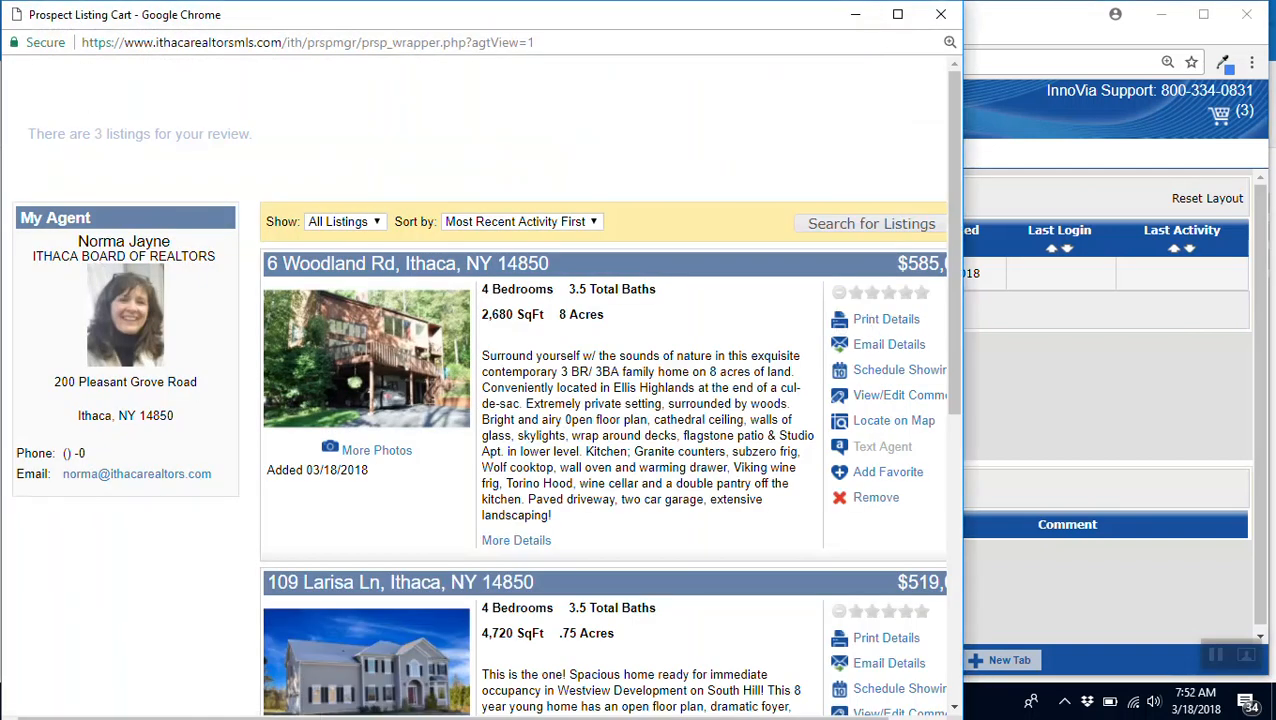
pyautogui.scroll(-10, 427, 285)
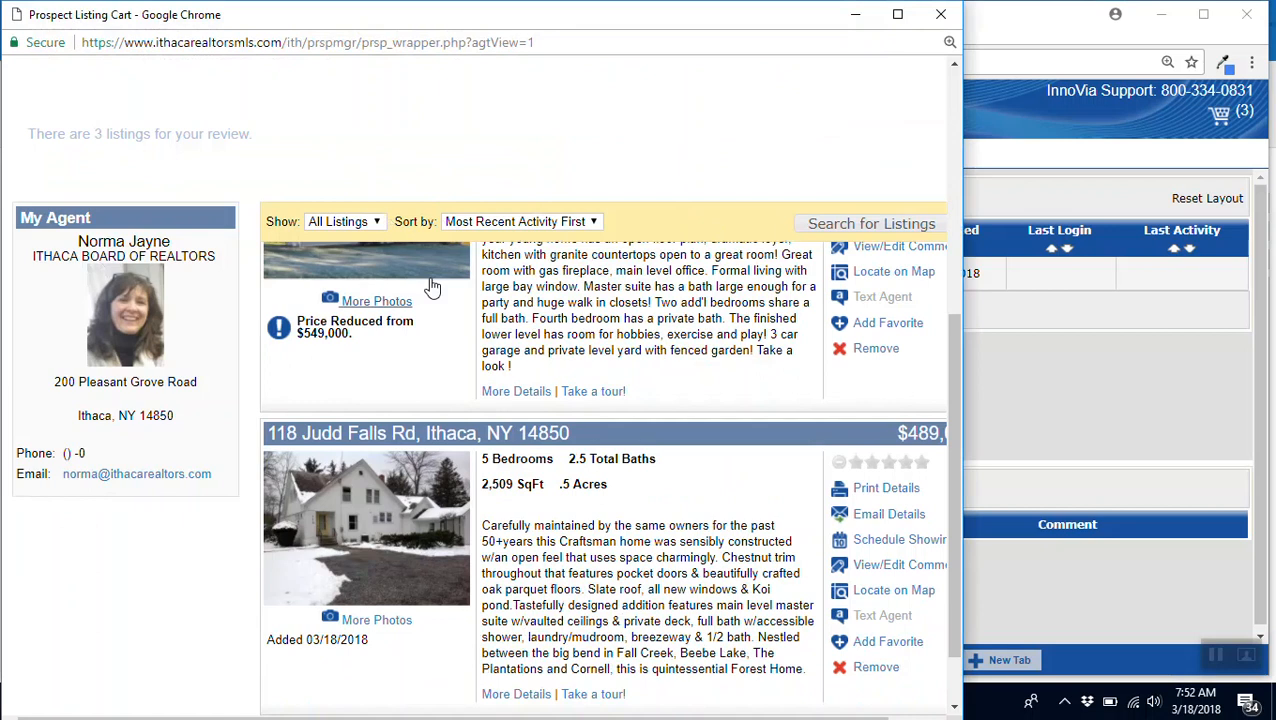
pyautogui.scroll(10, 499, 360)
pyautogui.scroll(-5, 522, 362)
pyautogui.scroll(5, 562, 405)
pyautogui.click(898, 17)
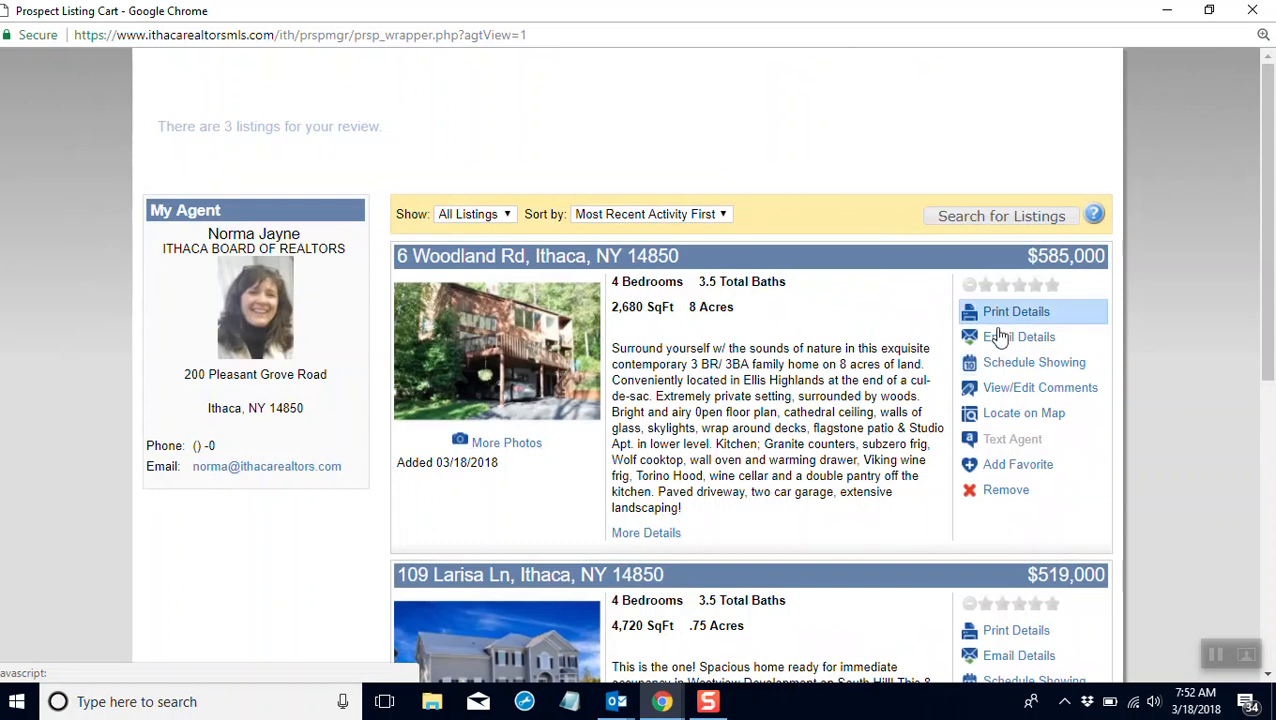
# Step: Schedule a showing of the $585,000 listing for March 19, 2018 at 03:15 PM, and rate that listing 4.5 stars
pyautogui.click(1034, 364)
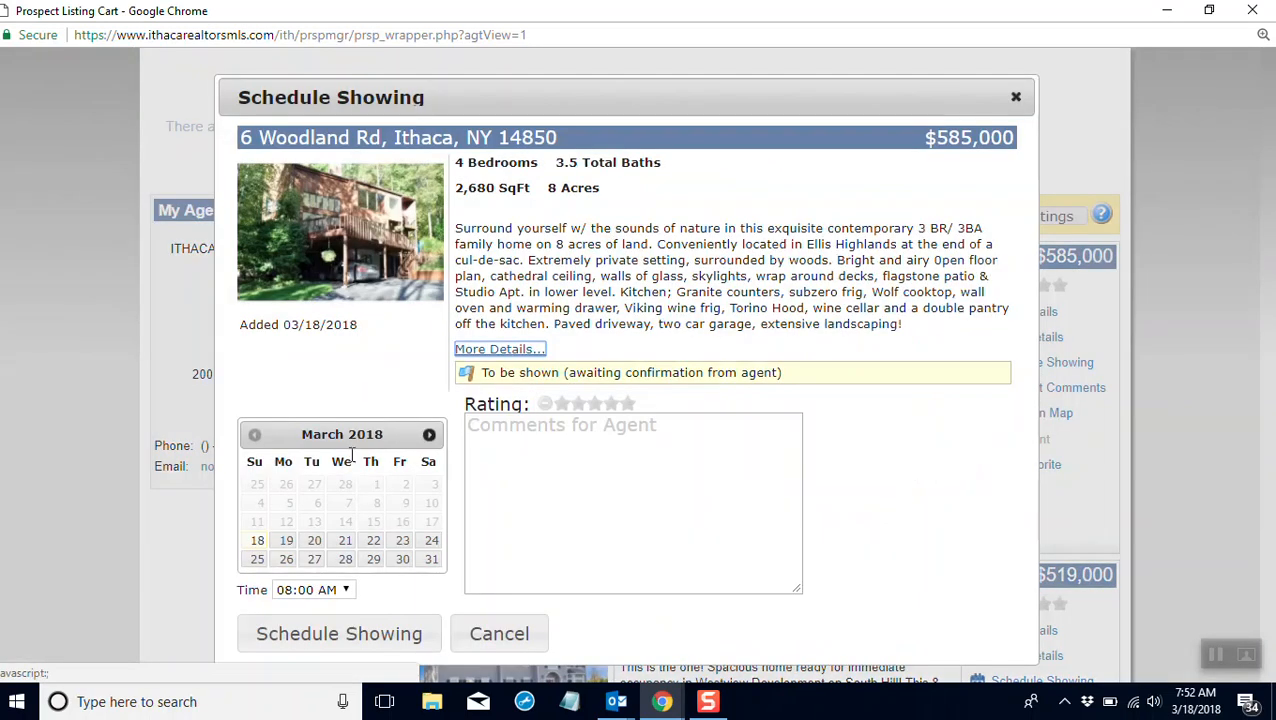
pyautogui.click(286, 541)
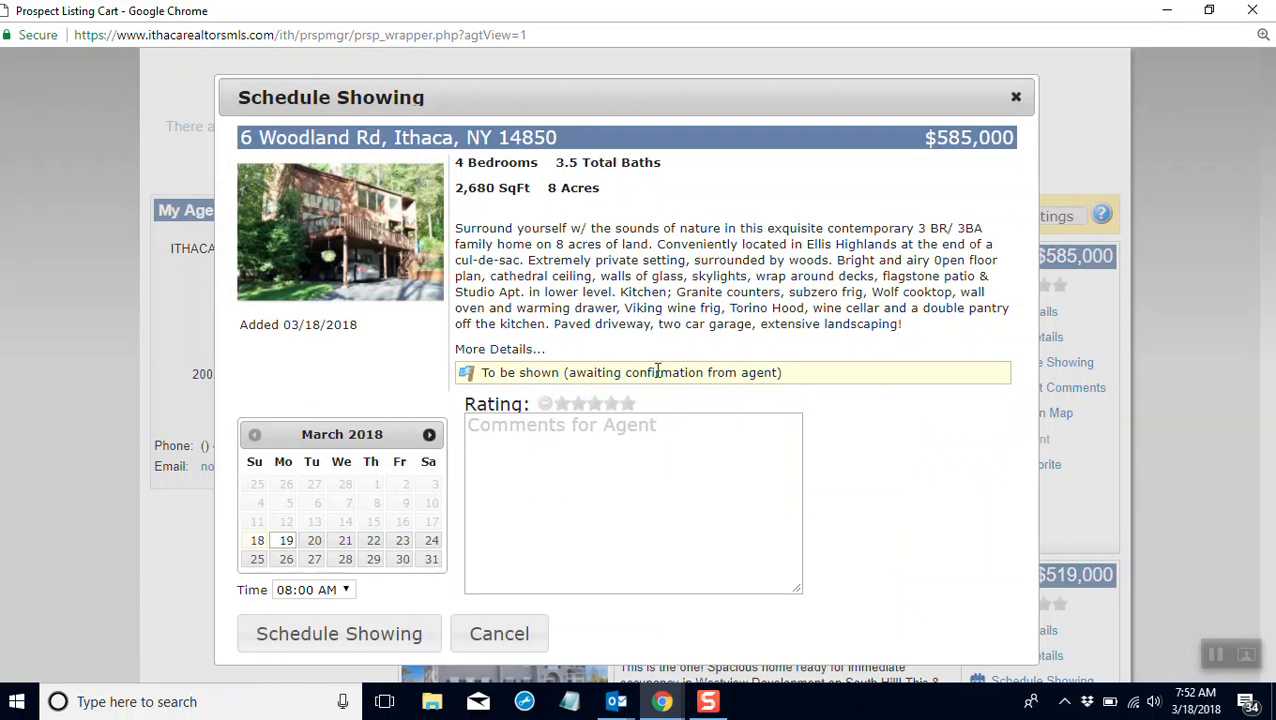
pyautogui.click(342, 592)
pyautogui.moveTo(345, 355); pyautogui.dragTo(360, 434)
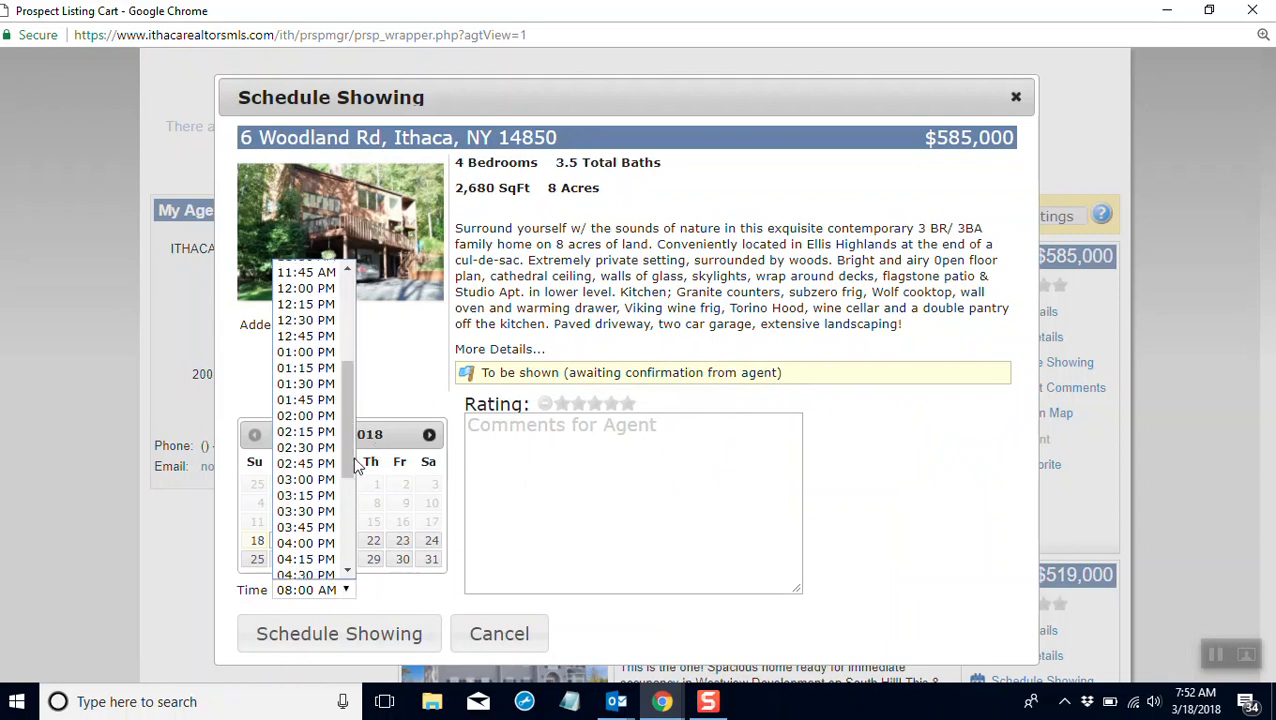
pyautogui.click(305, 494)
pyautogui.click(347, 634)
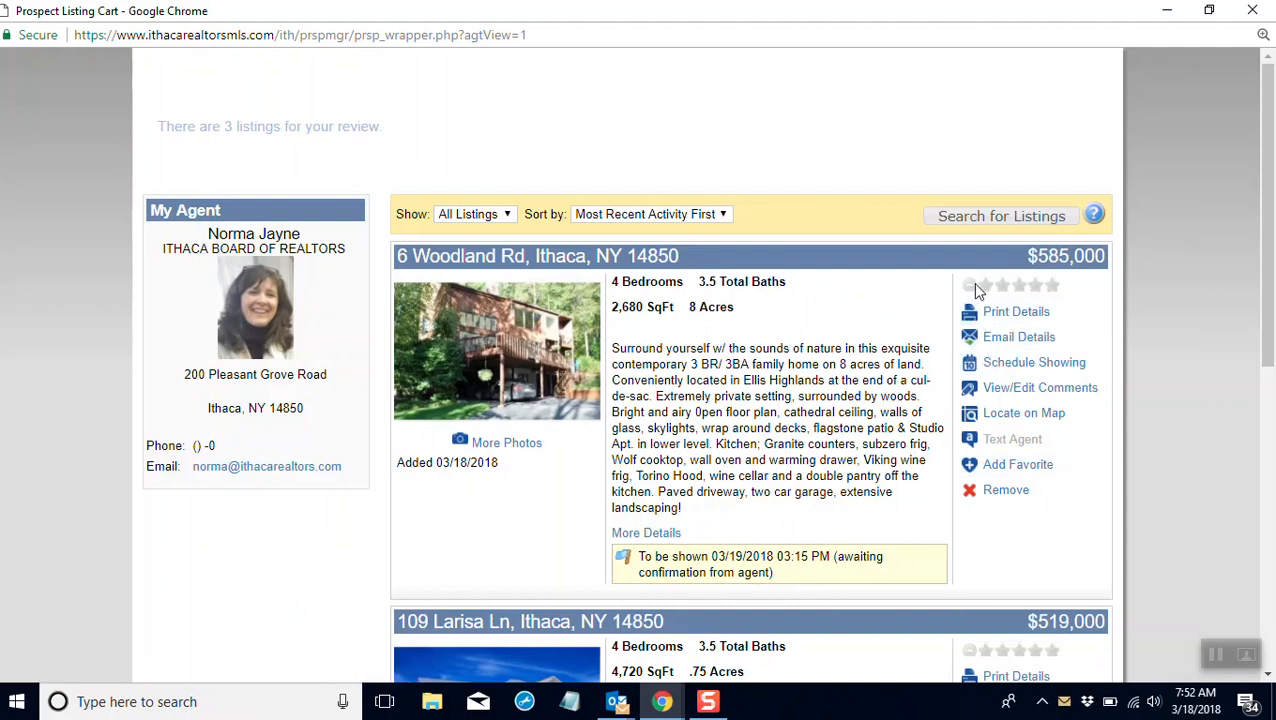
pyautogui.click(1050, 286)
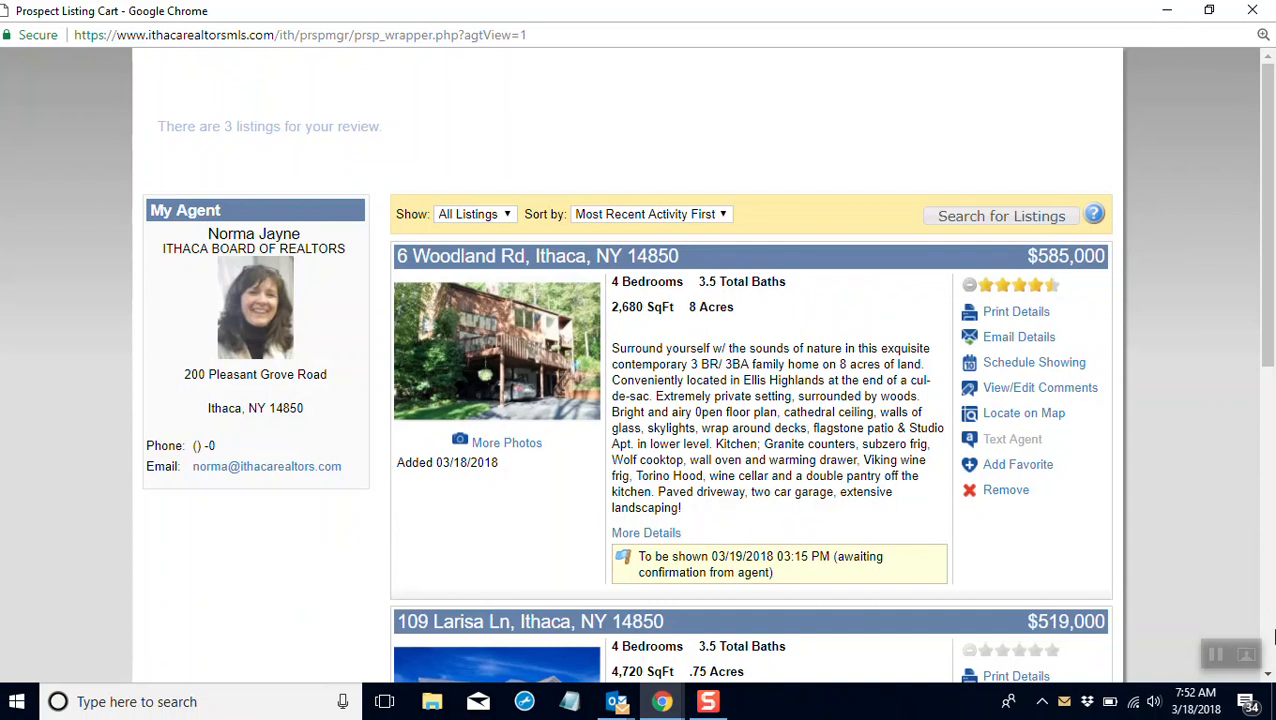
# Step: Examine the listing cart's search options, try a minimum of 2 bedrooms, and return to the cart without searching
pyautogui.click(995, 222)
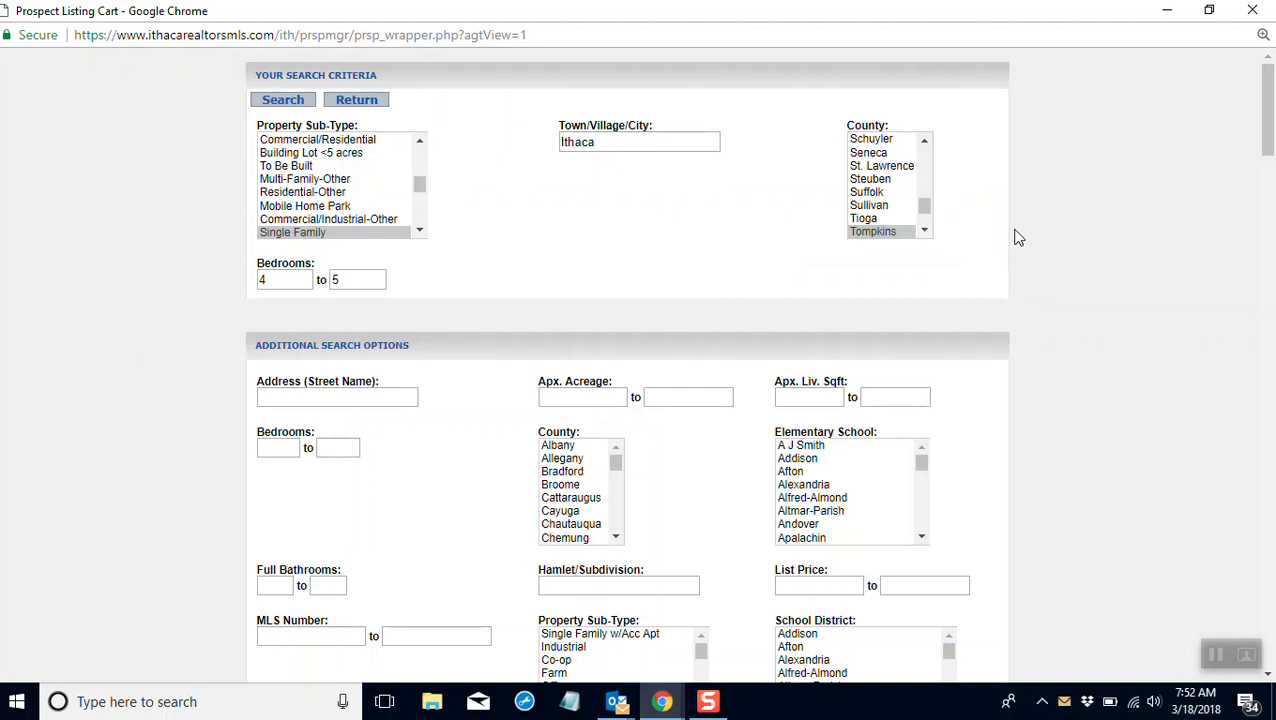
pyautogui.scroll(-5, 702, 385)
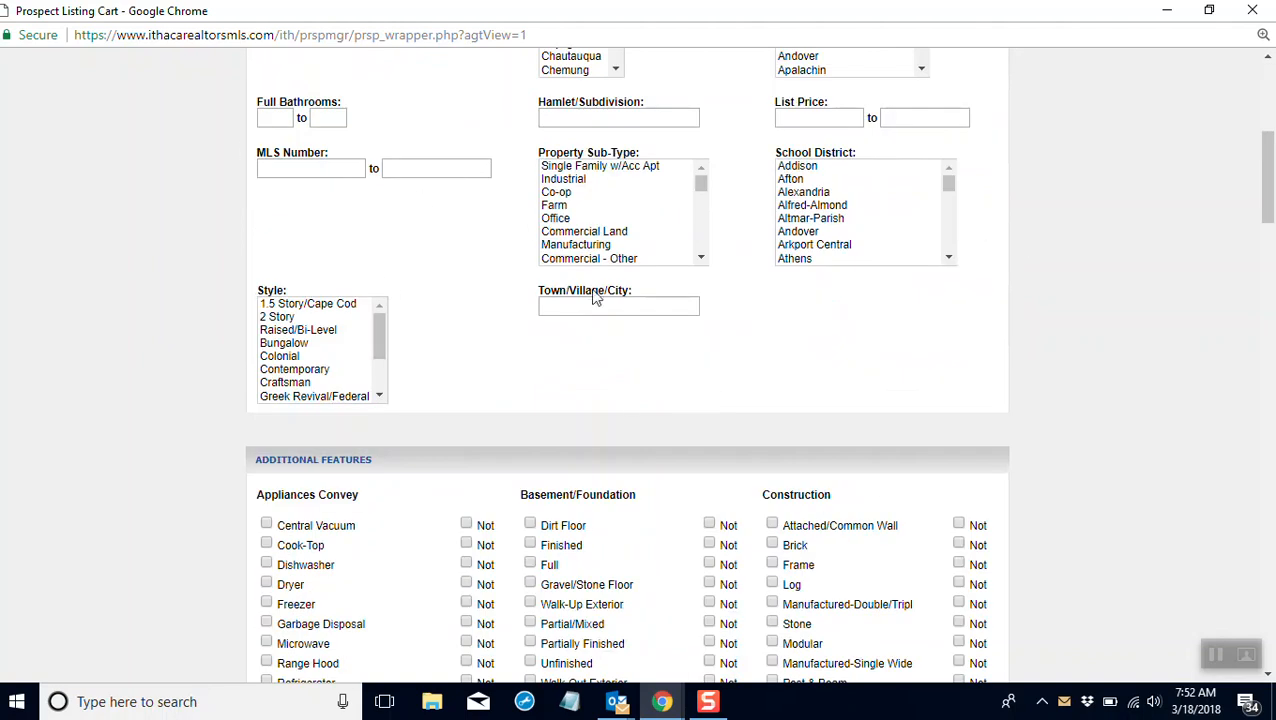
pyautogui.scroll(-5, 590, 300)
pyautogui.scroll(10, 593, 313)
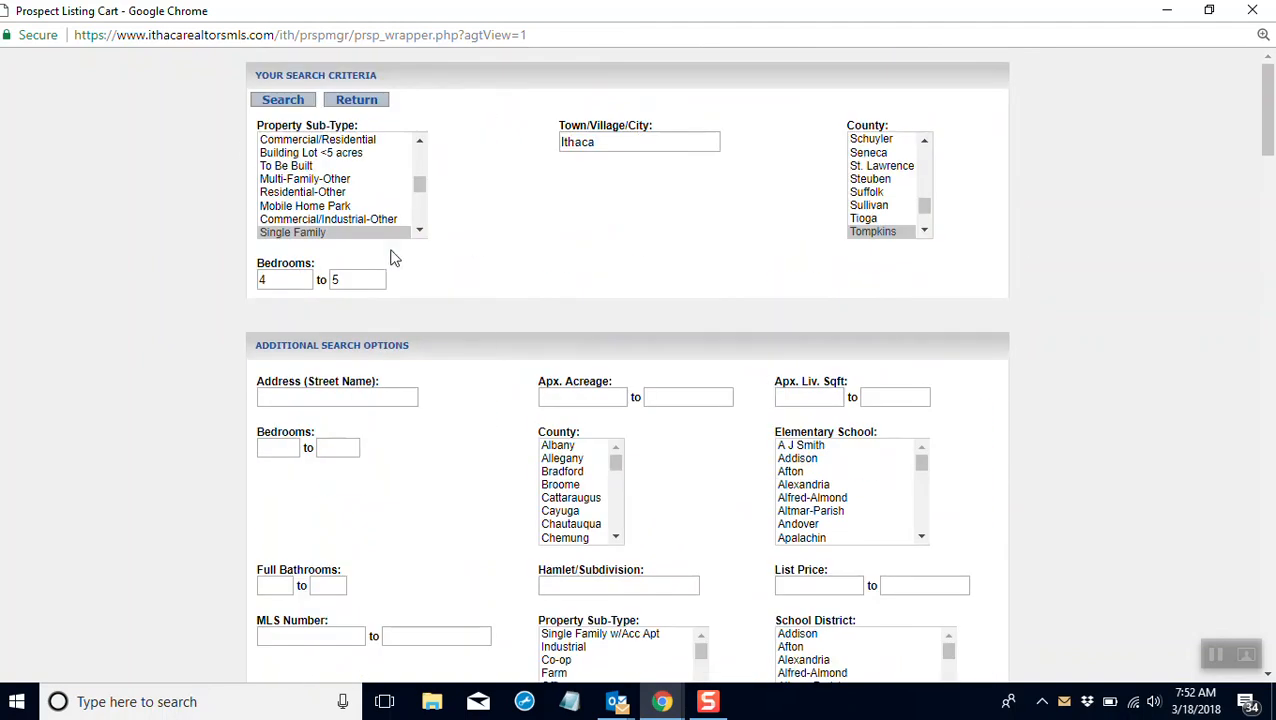
pyautogui.write('2')
pyautogui.scroll(-2, 757, 317)
pyautogui.scroll(-20, 757, 317)
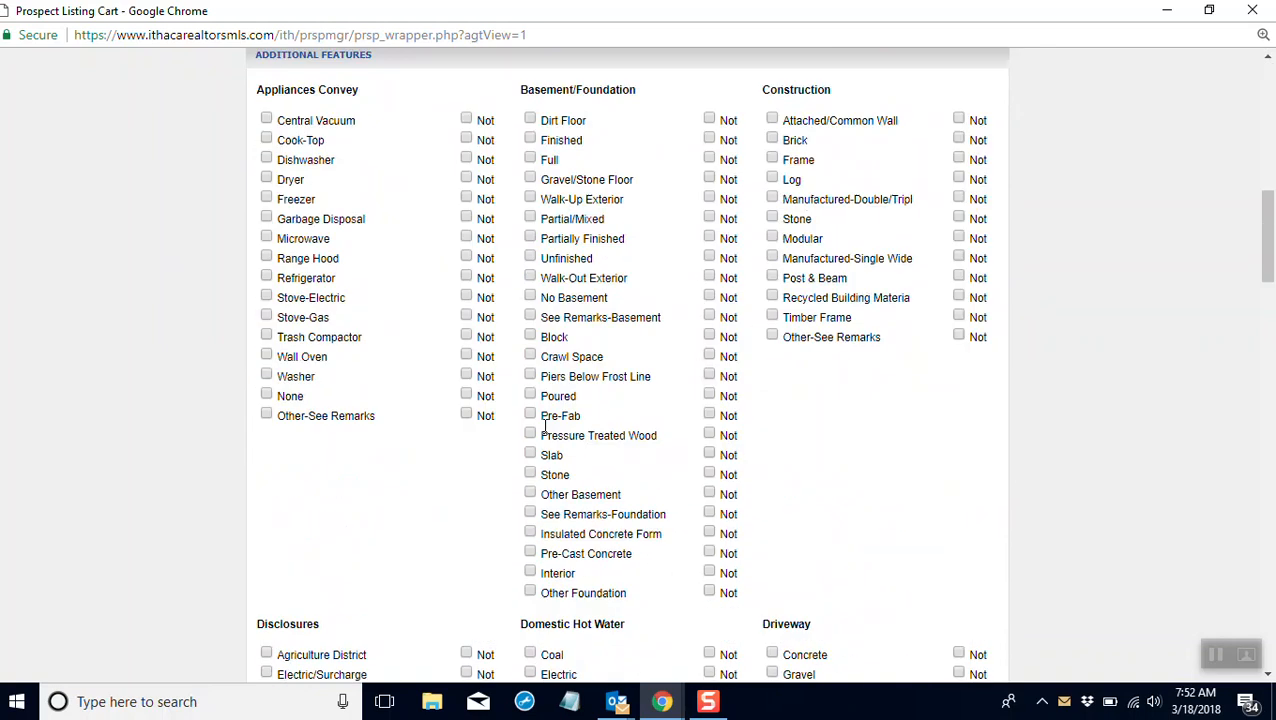
pyautogui.scroll(20, 575, 588)
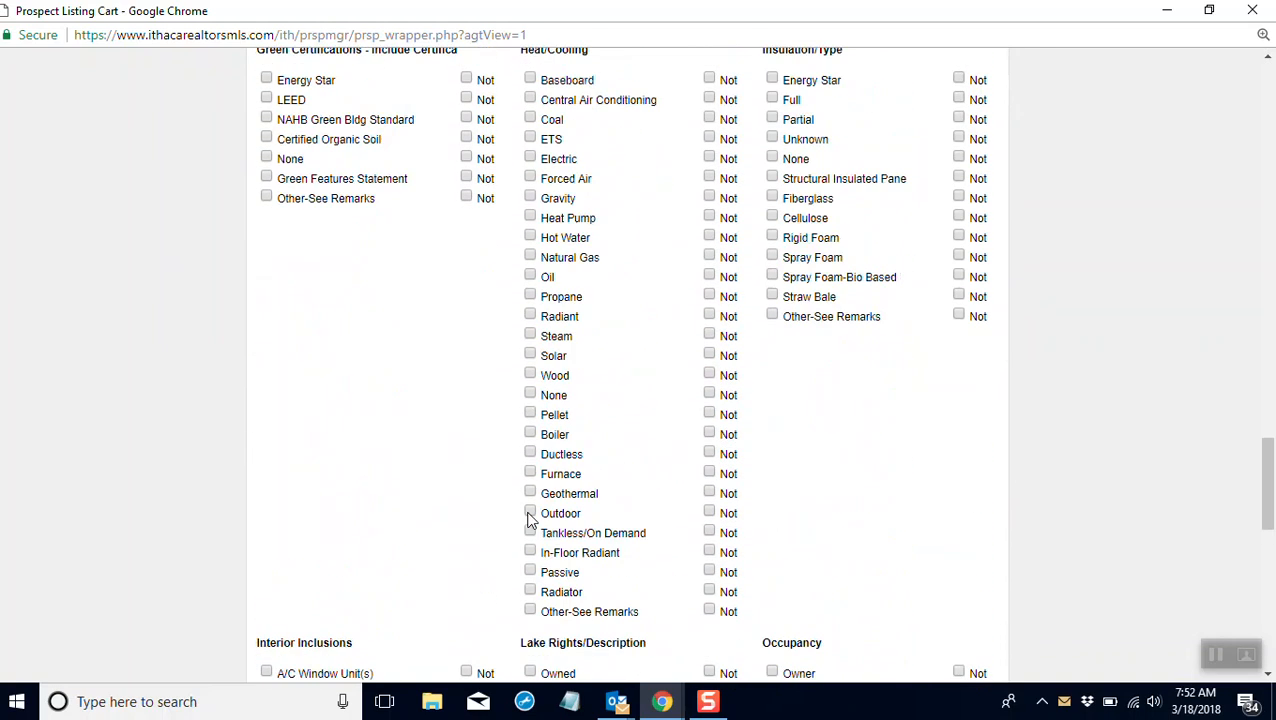
pyautogui.scroll(-3, 365, 199)
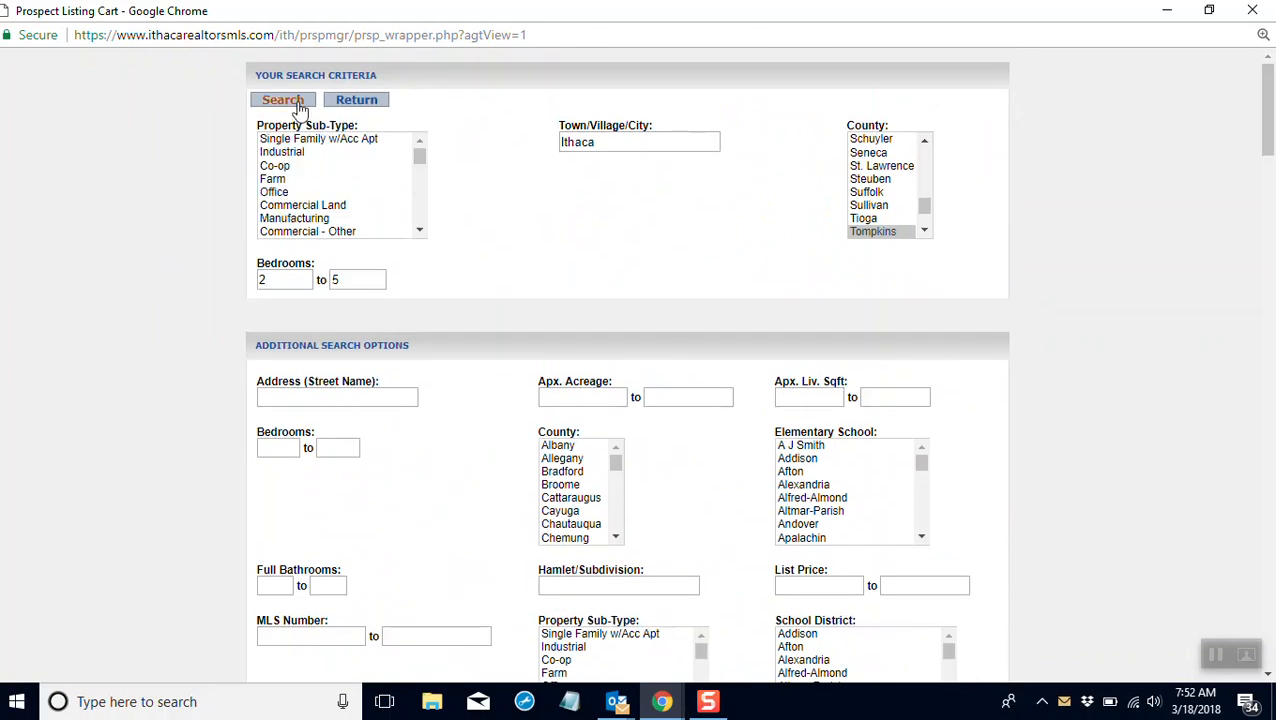
pyautogui.click(353, 104)
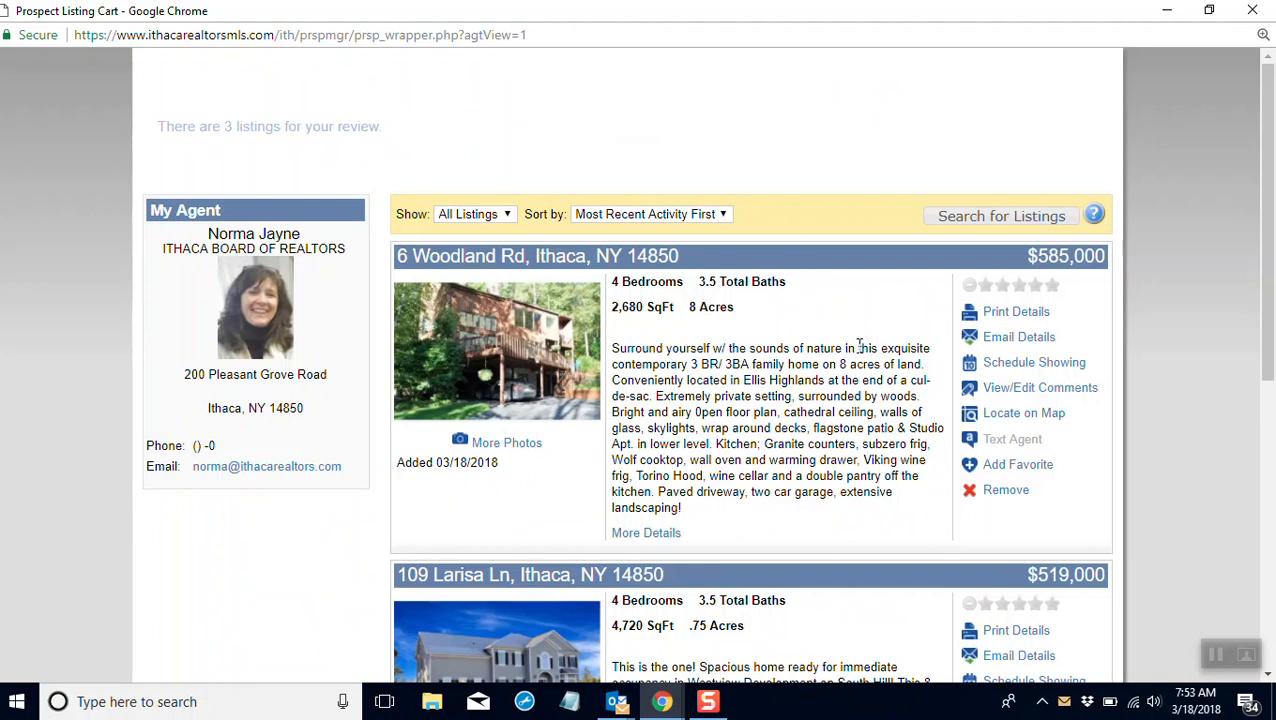
# Step: Run the listing cart search with the prospect's saved criteria and show the matching listings
pyautogui.scroll(-8, 858, 345)
pyautogui.scroll(8, 852, 378)
pyautogui.click(968, 225)
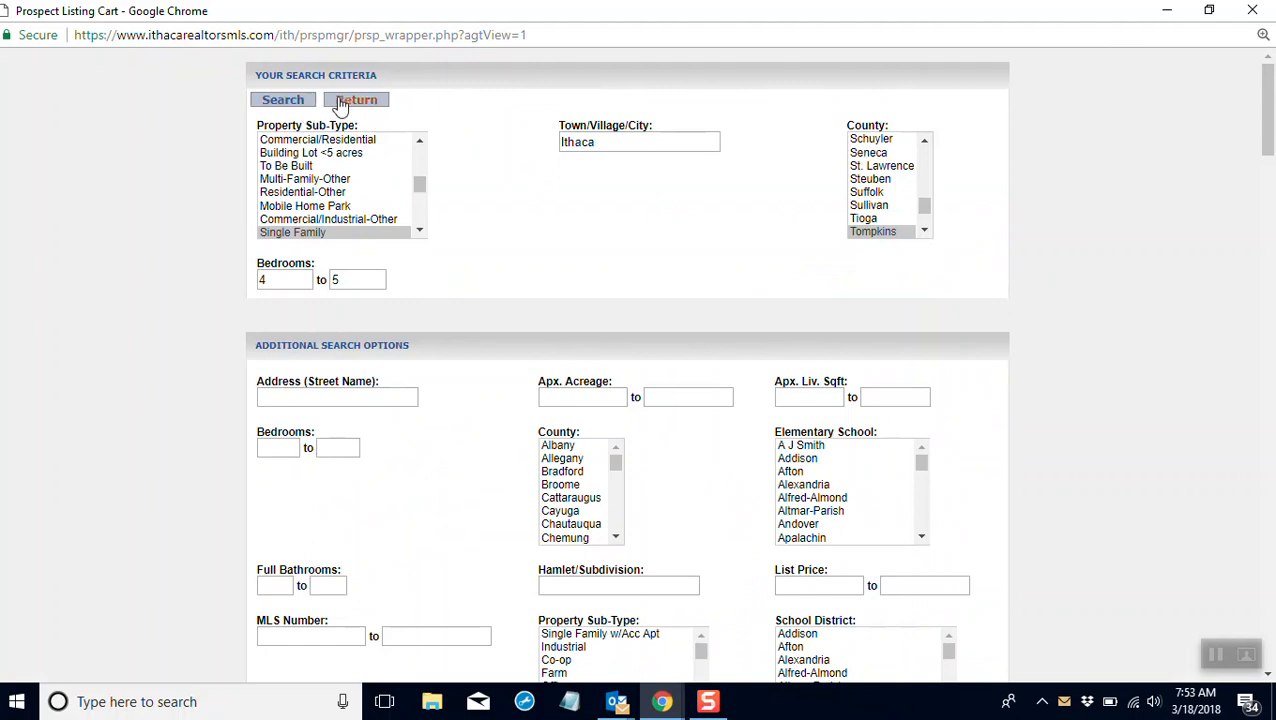
pyautogui.click(295, 104)
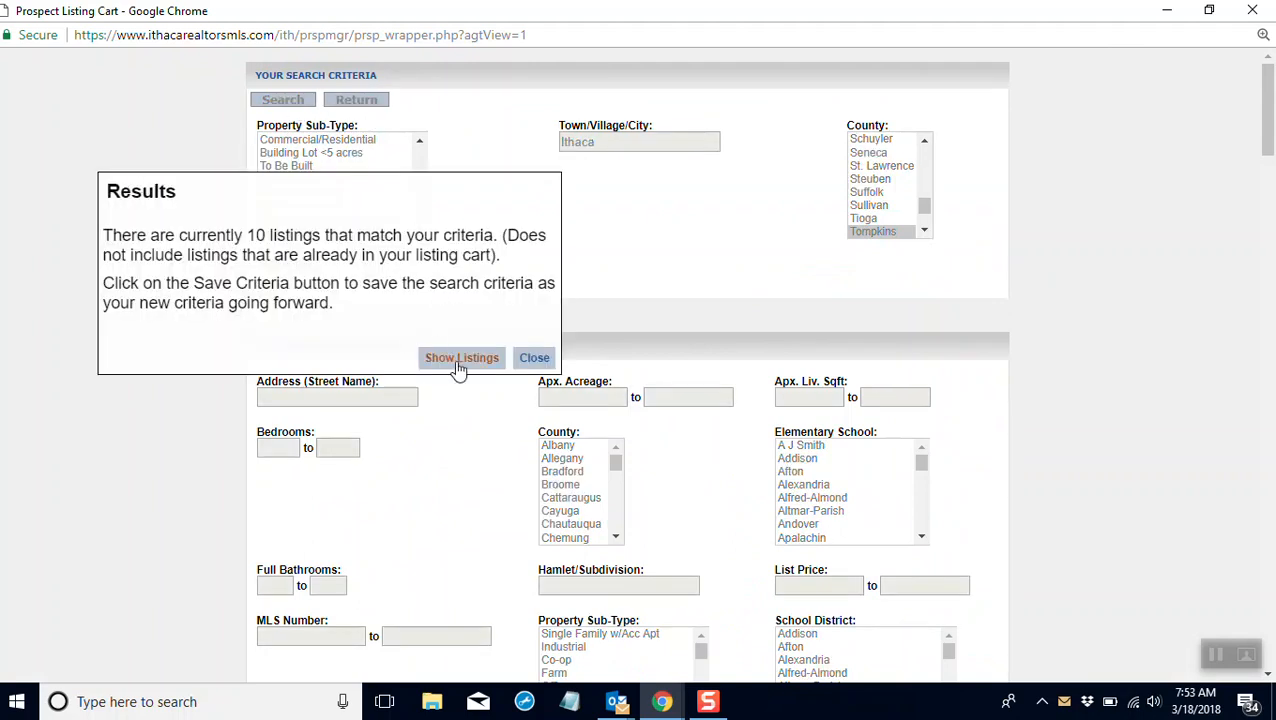
pyautogui.click(458, 367)
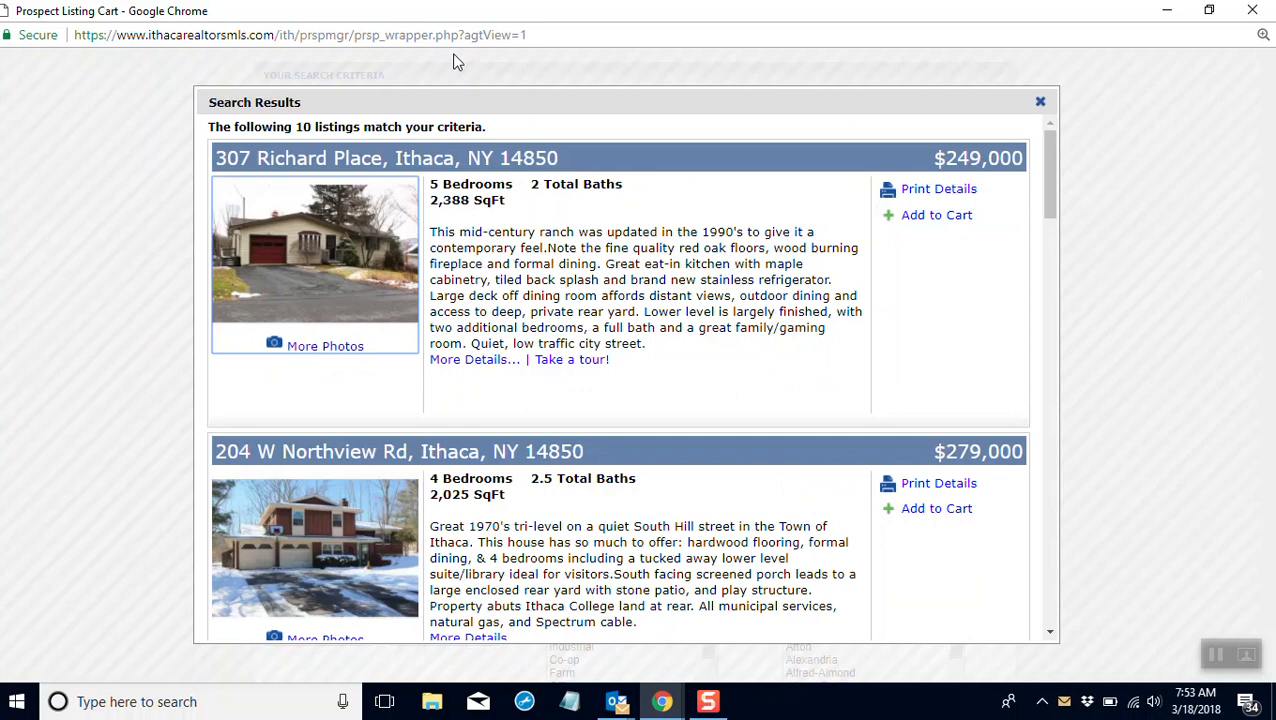
# Step: Add four matching listings to the cart, including the $249,000, $410,000 and $469,000 ones, and close the listing cart
pyautogui.click(950, 217)
pyautogui.click(944, 514)
pyautogui.scroll(-8, 850, 397)
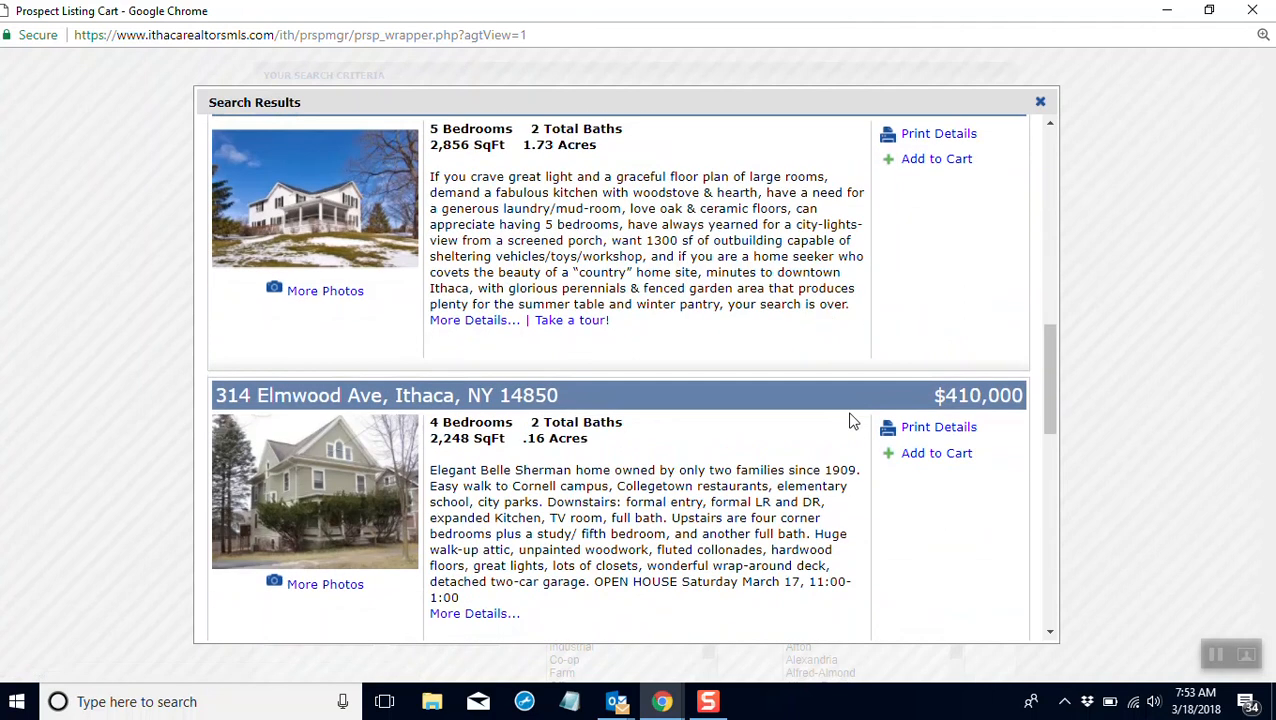
pyautogui.click(920, 457)
pyautogui.scroll(-5, 930, 520)
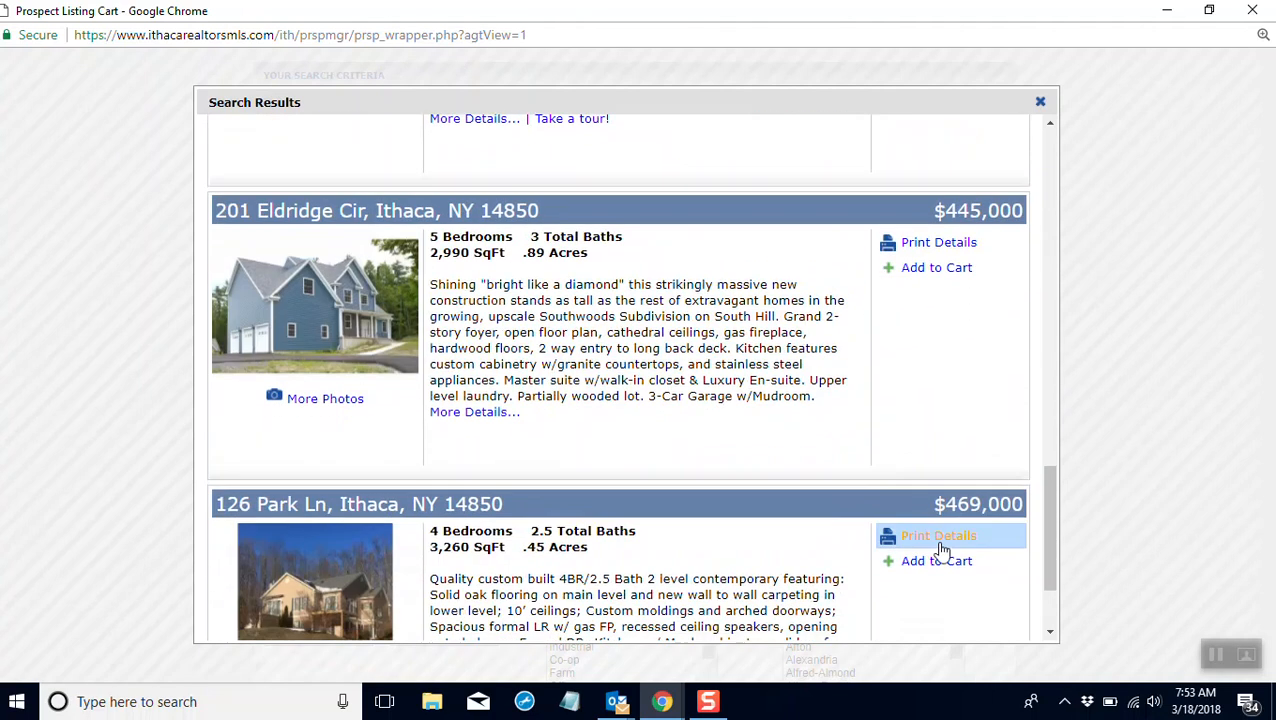
pyautogui.scroll(-2, 938, 545)
pyautogui.click(946, 428)
pyautogui.scroll(10, 917, 157)
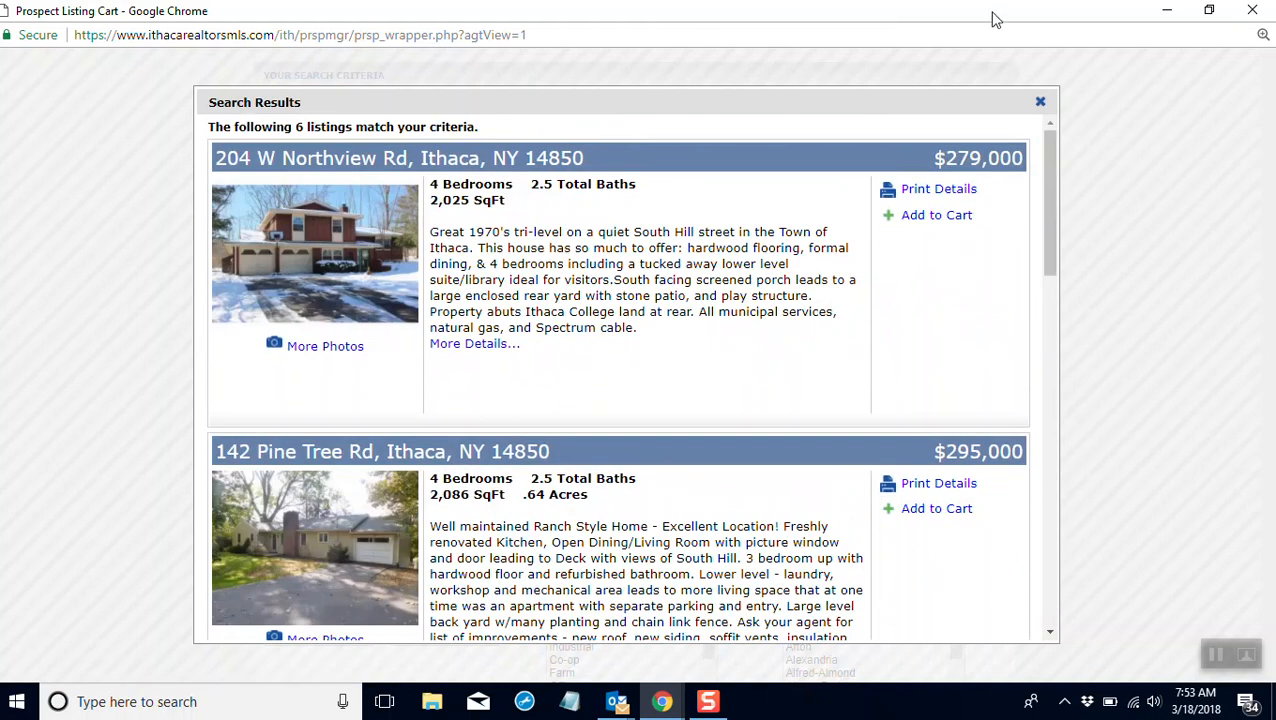
pyautogui.click(1259, 12)
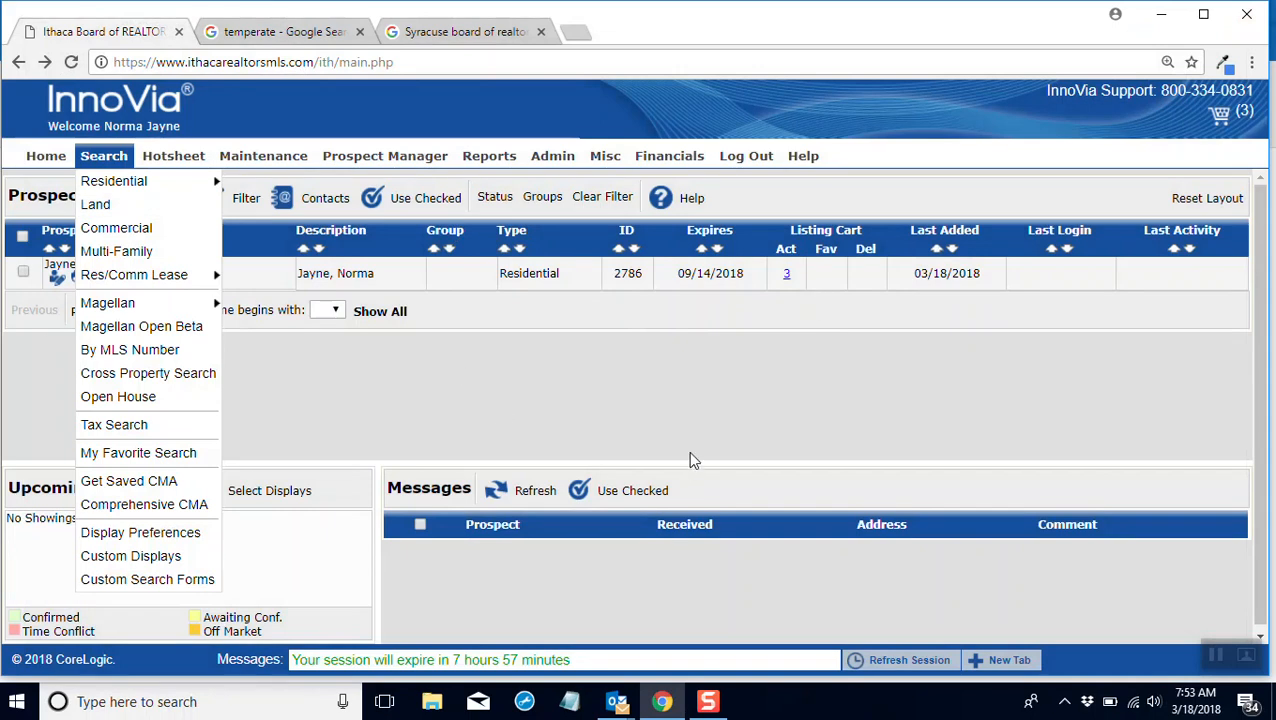
pyautogui.click(451, 350)
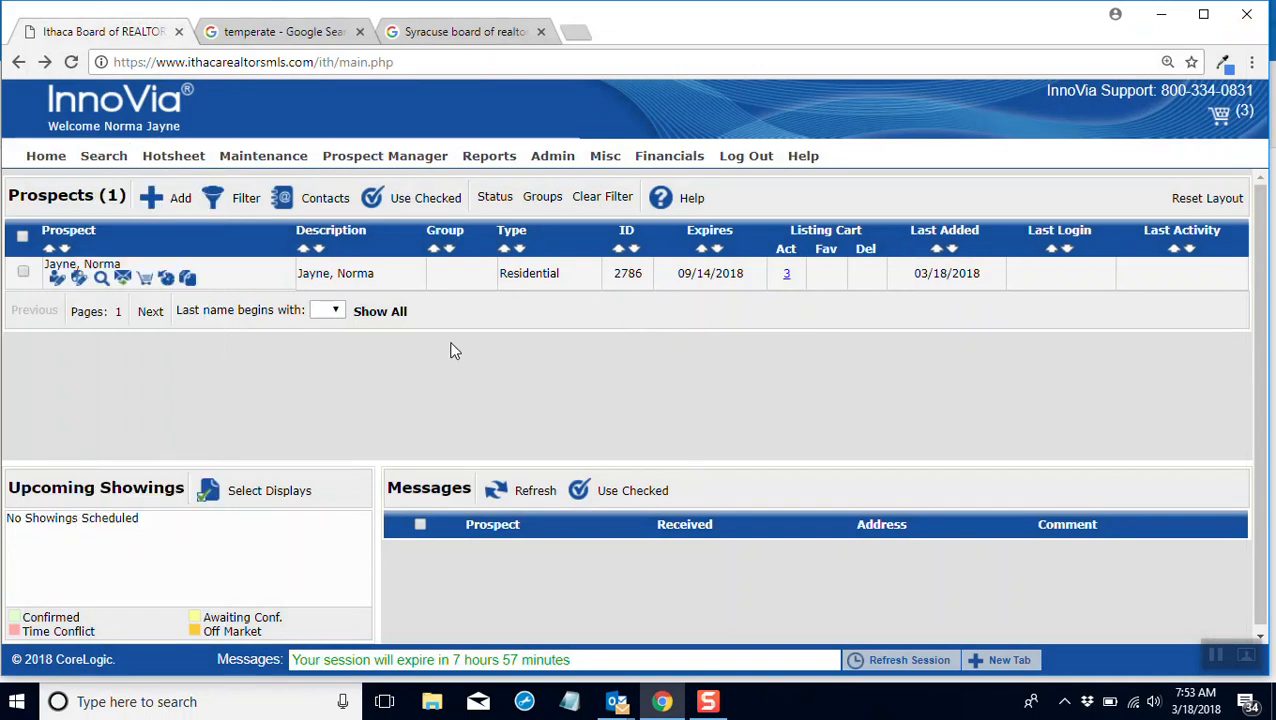
# Step: Reopen the prospect's listing cart, review its listings down to the last one, view that listing's photos, and close the cart
pyautogui.click(146, 280)
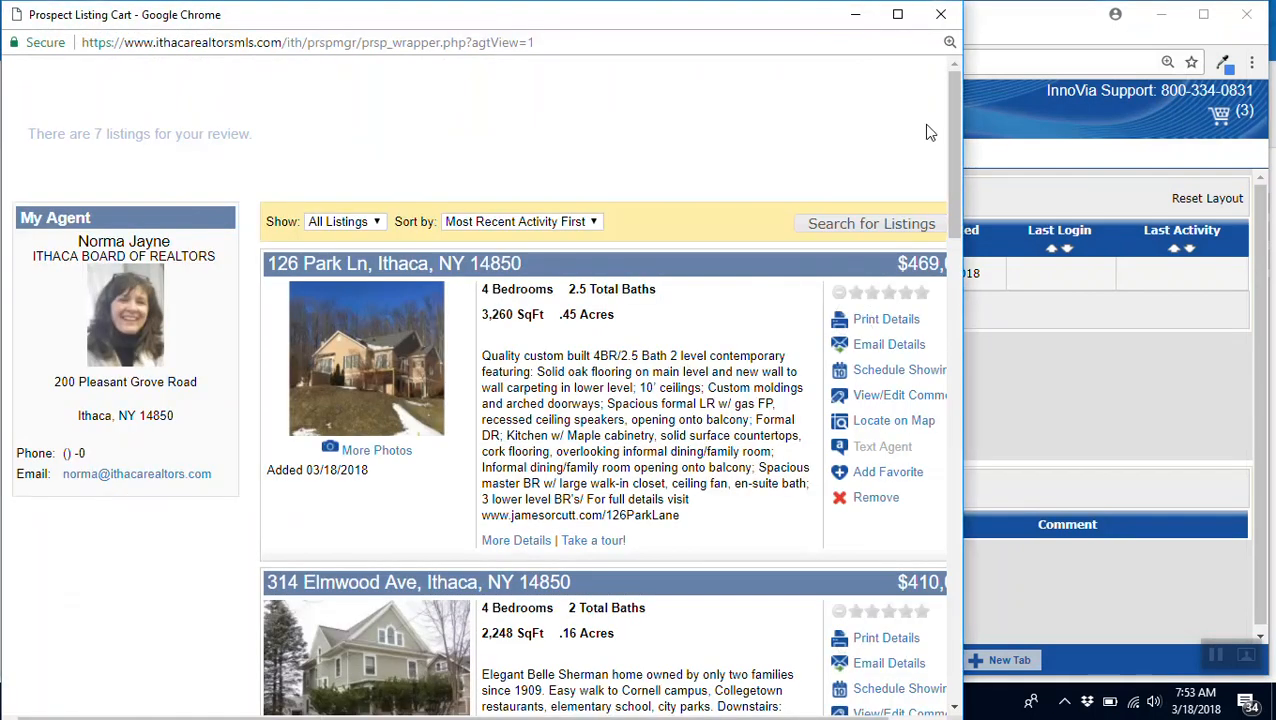
pyautogui.moveTo(951, 160); pyautogui.dragTo(952, 710)
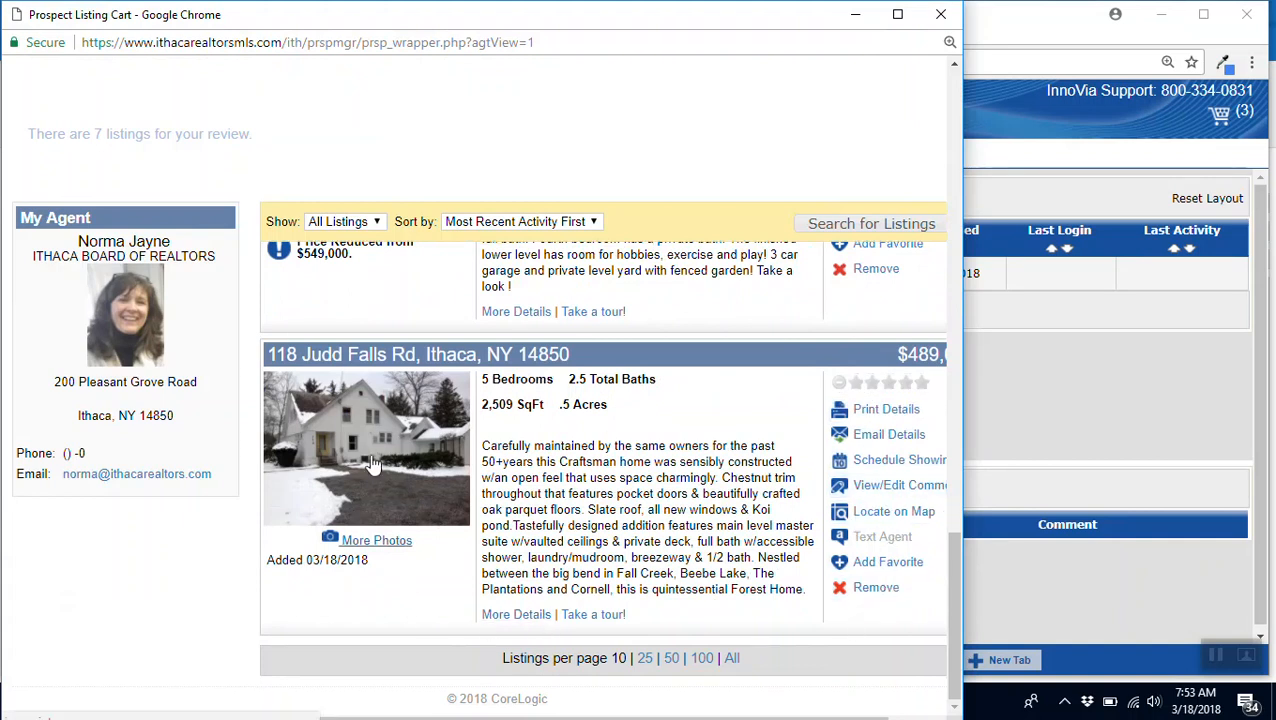
pyautogui.click(365, 524)
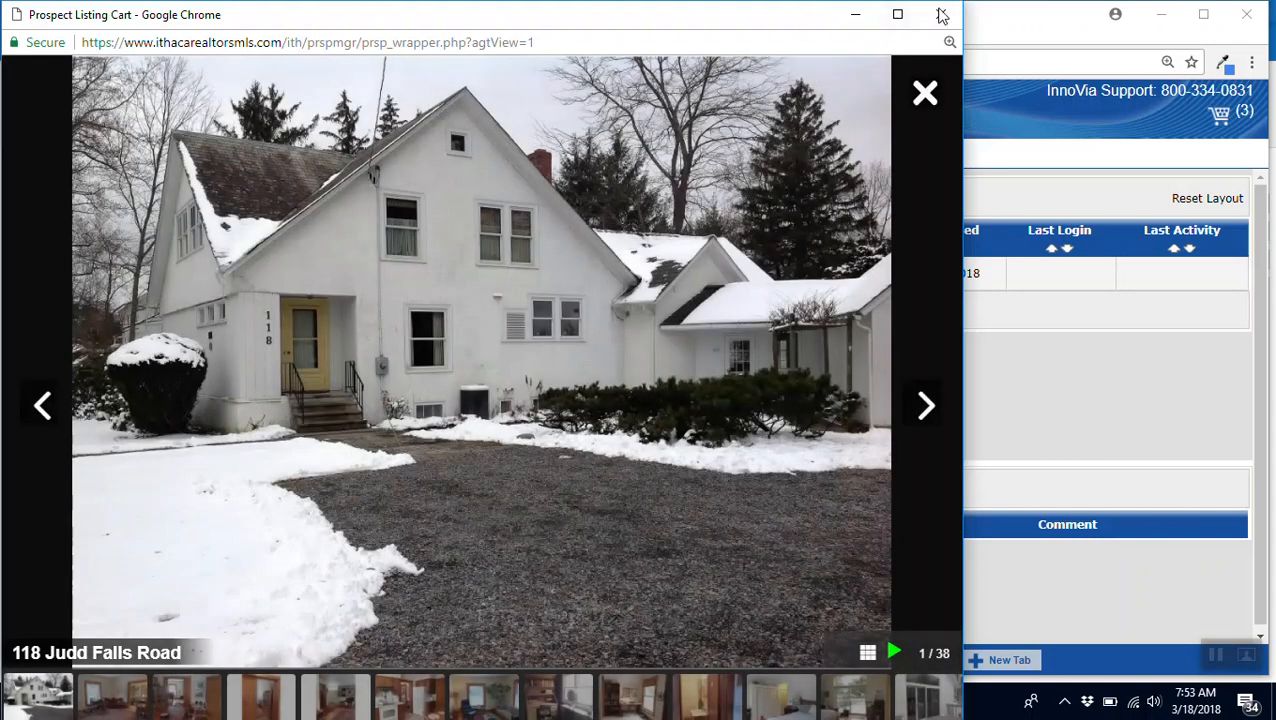
pyautogui.click(941, 14)
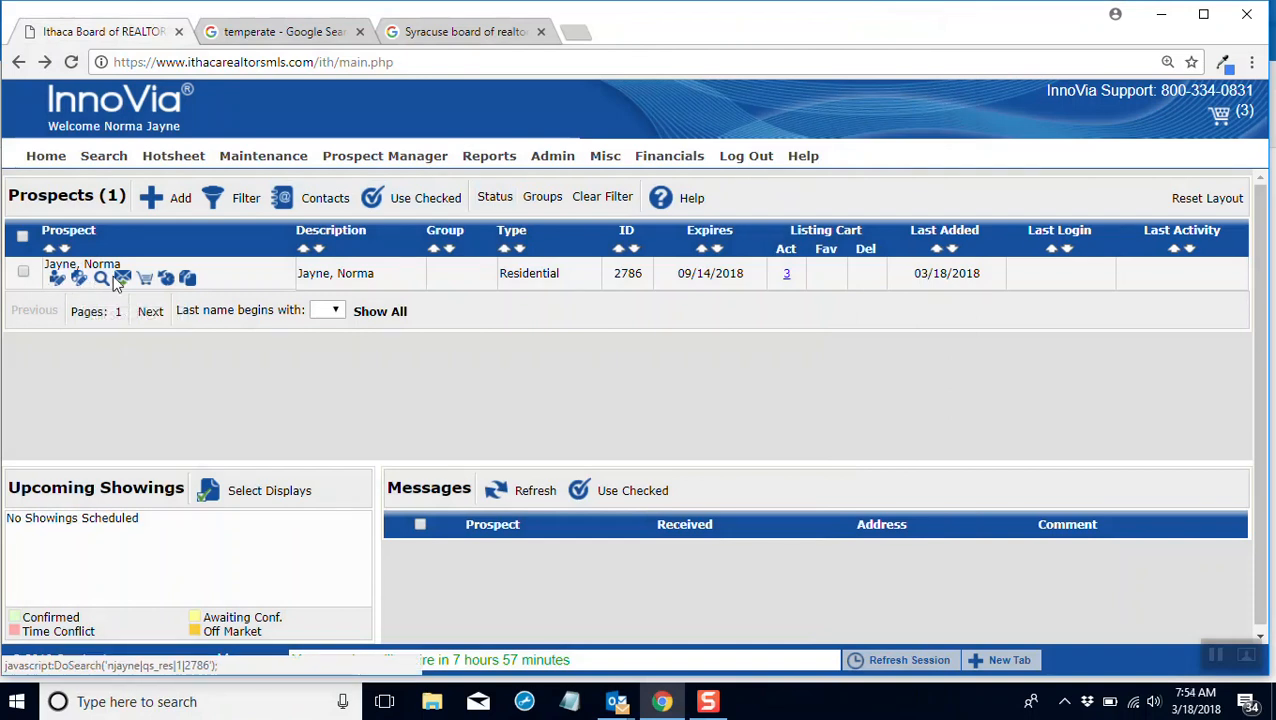
# Step: Check the prospect's email history, and examine the actions available for the prospect once it is checked in the list
pyautogui.click(167, 282)
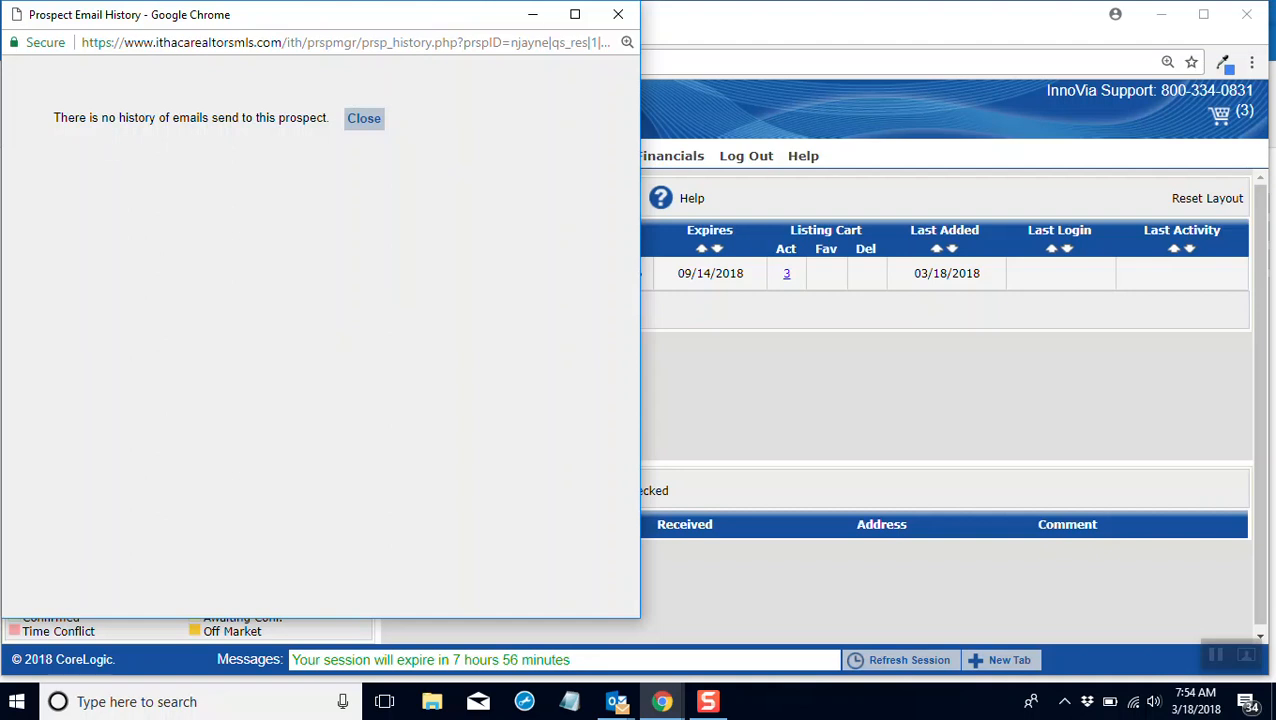
pyautogui.click(618, 14)
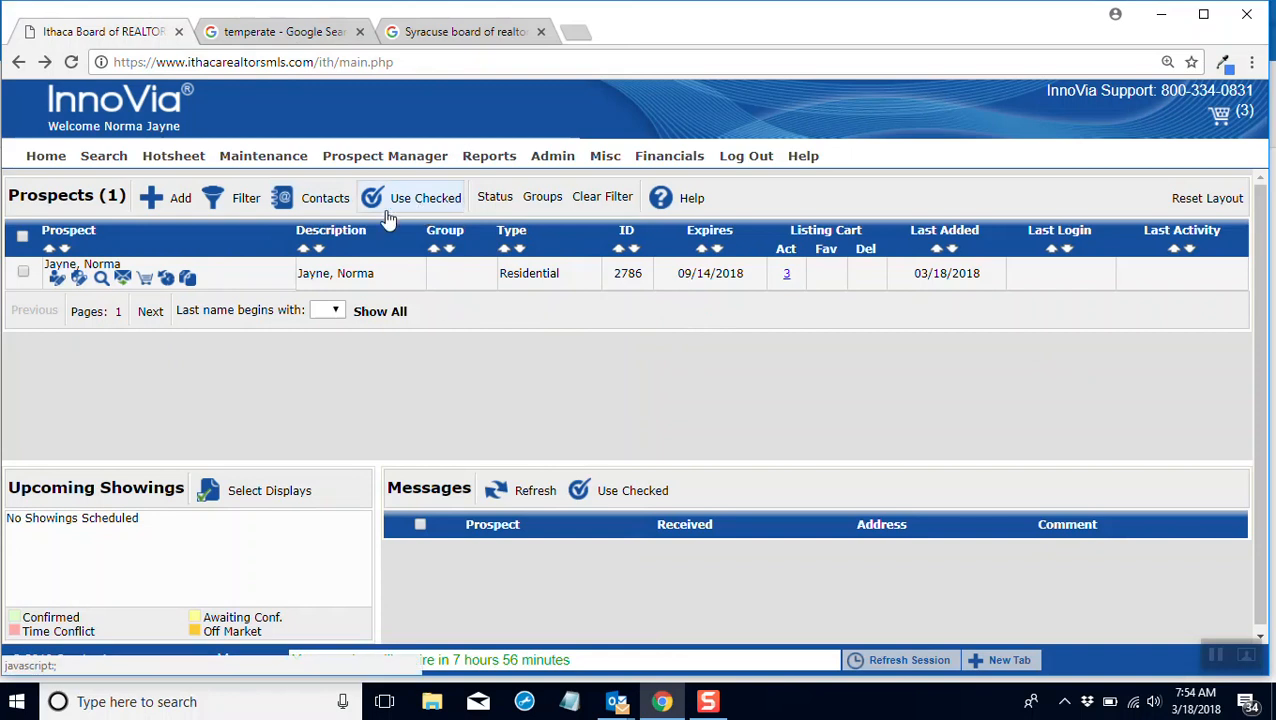
pyautogui.click(489, 156)
pyautogui.click(23, 272)
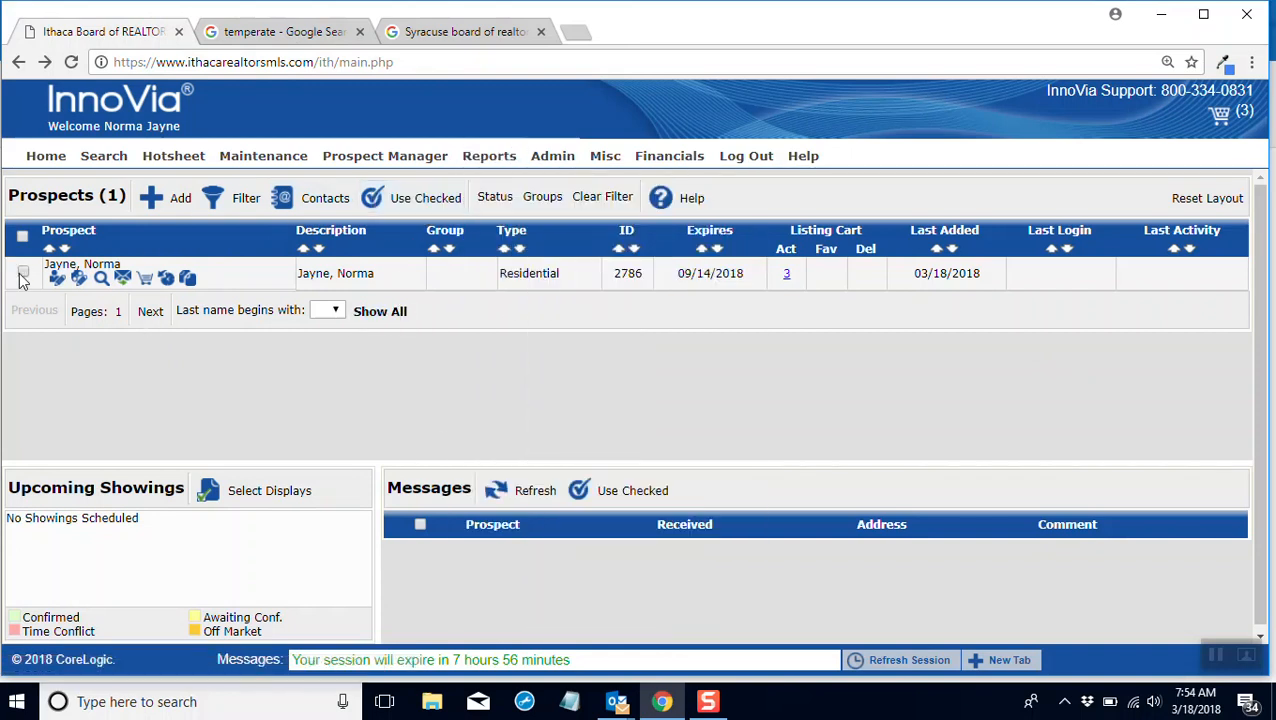
pyautogui.click(430, 199)
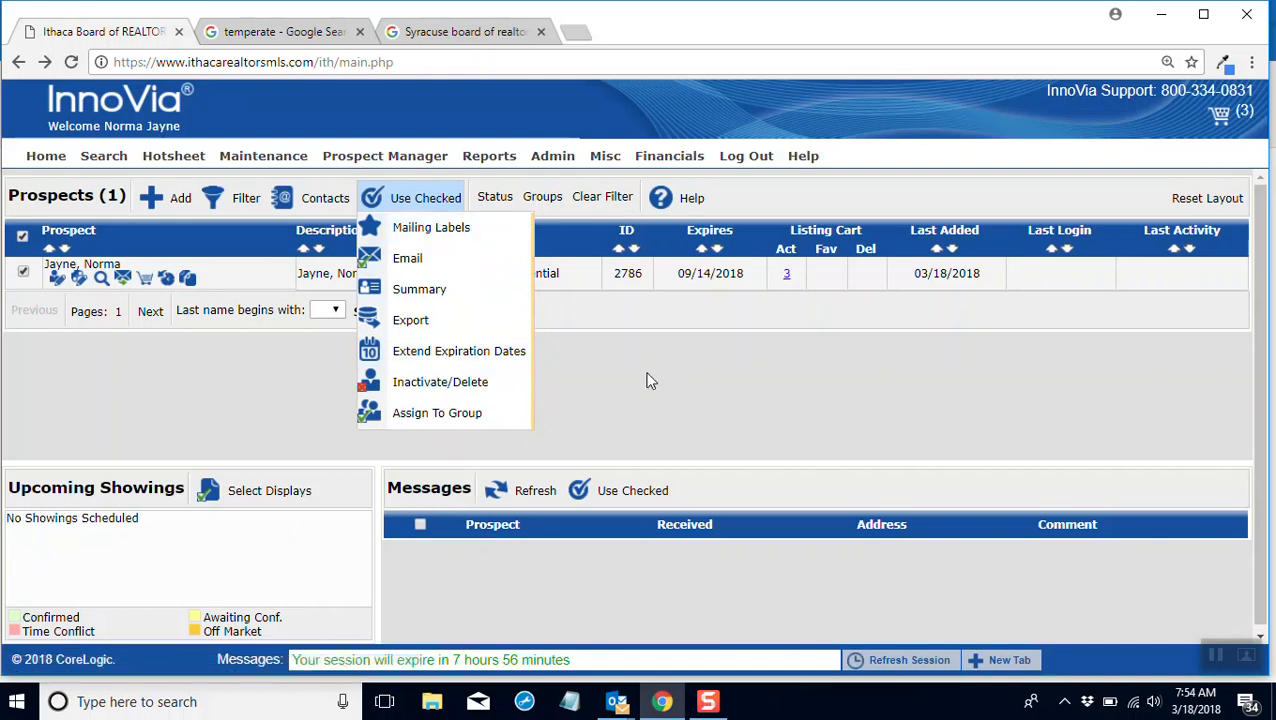
pyautogui.click(618, 391)
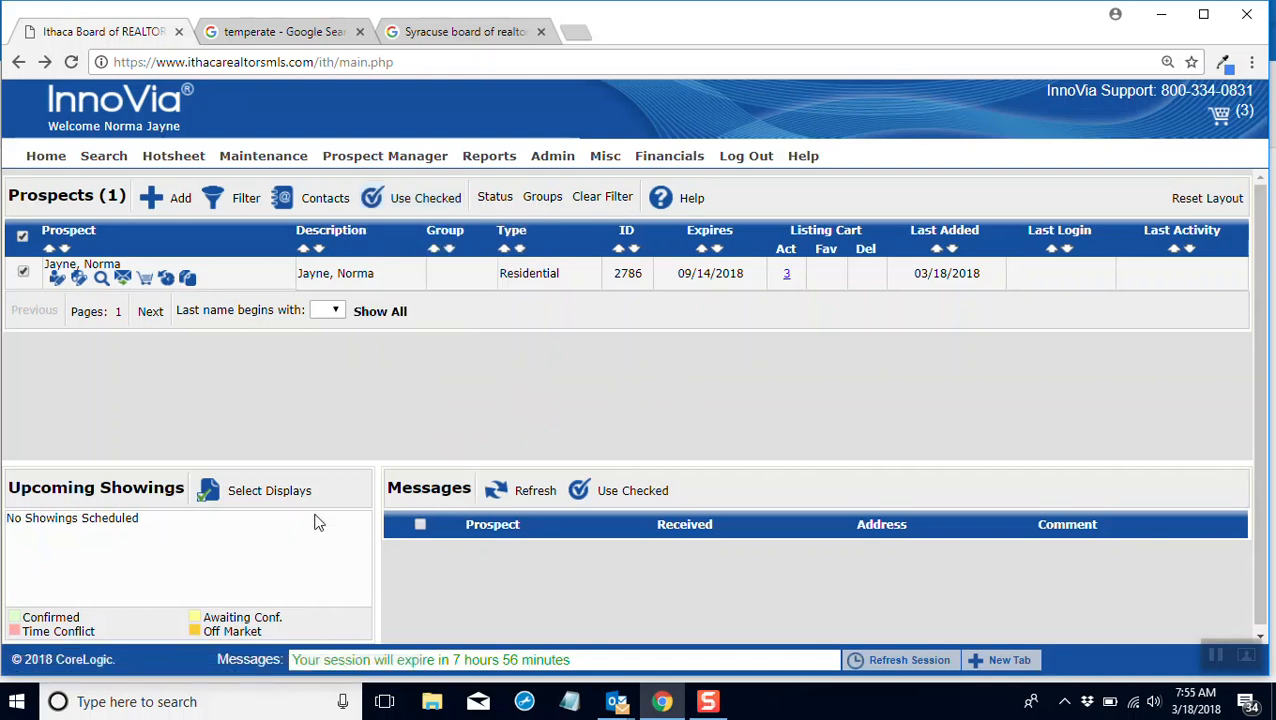
# Step: Refresh the prospect messages and confirm the showing request for 03/19/2018 at 03:15 PM, saving the prefilled comment
pyautogui.click(535, 489)
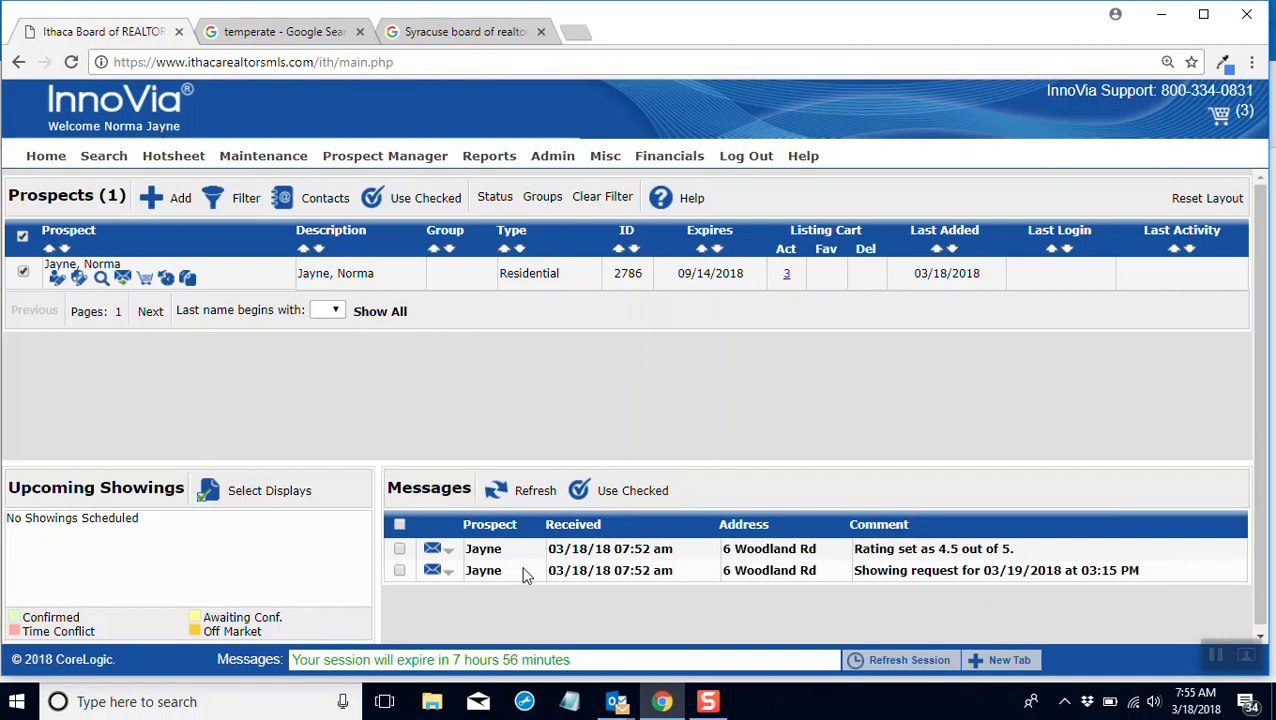
pyautogui.click(399, 572)
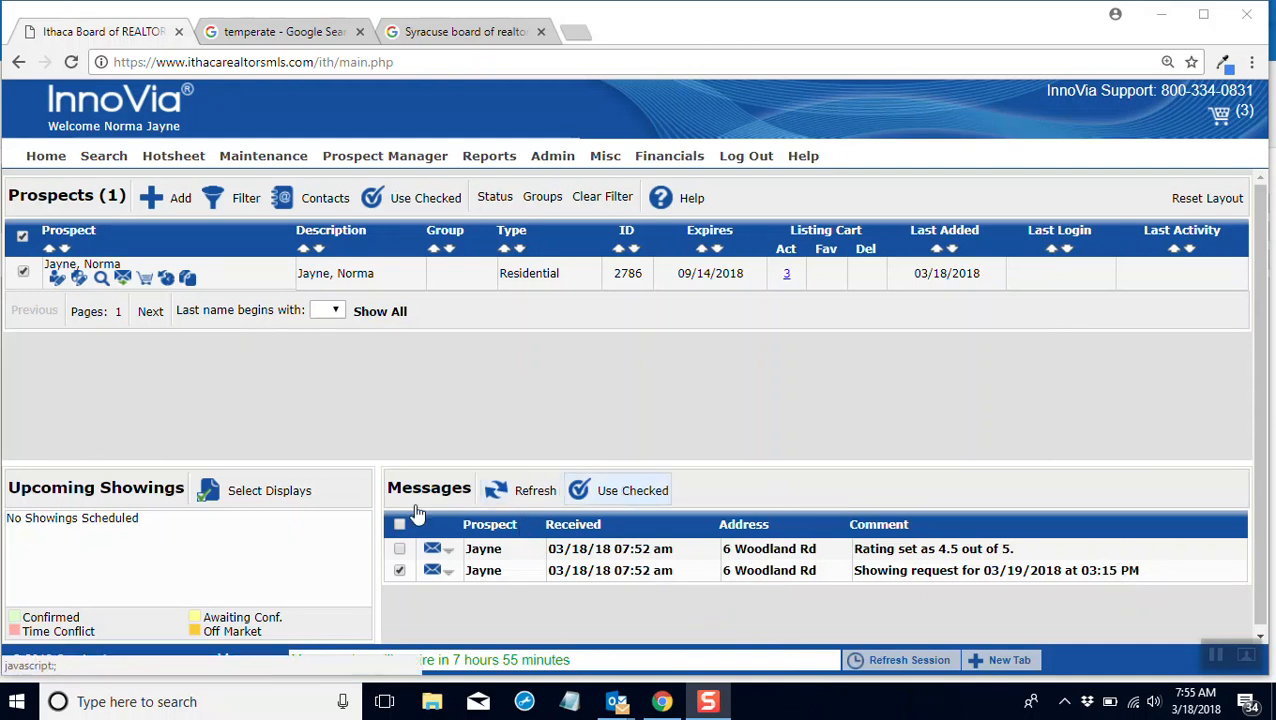
pyautogui.click(449, 578)
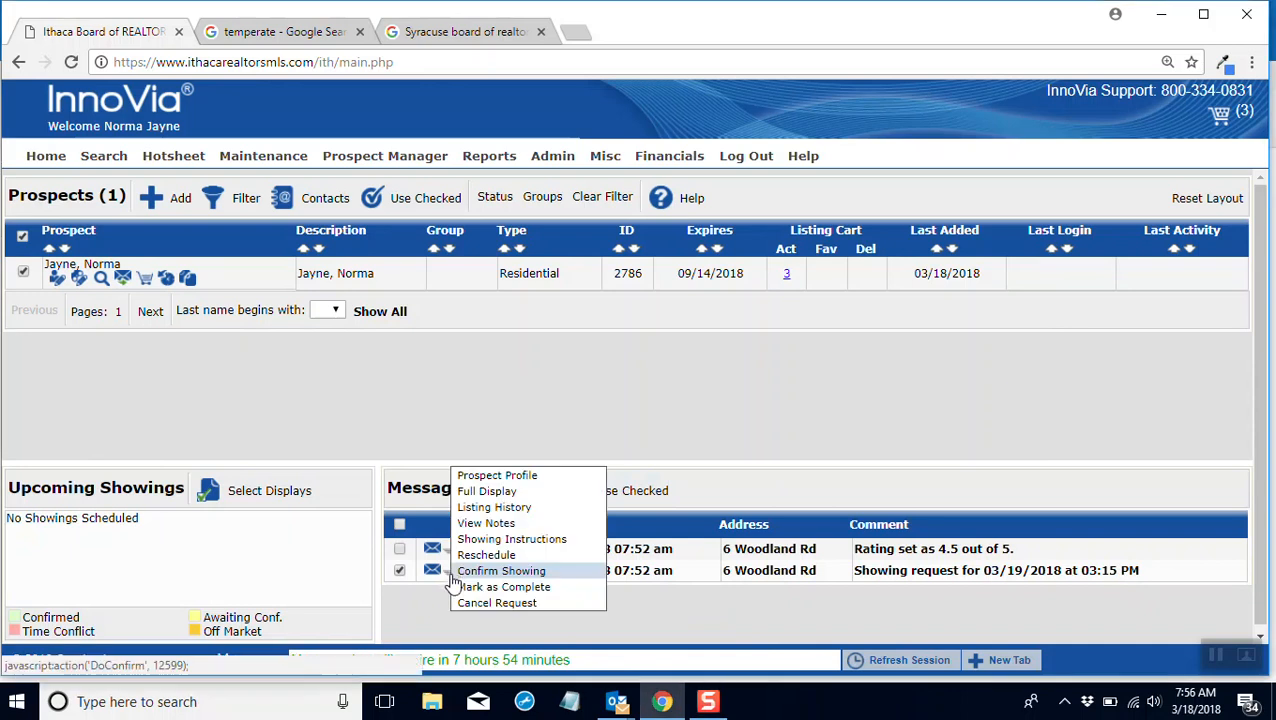
pyautogui.click(526, 576)
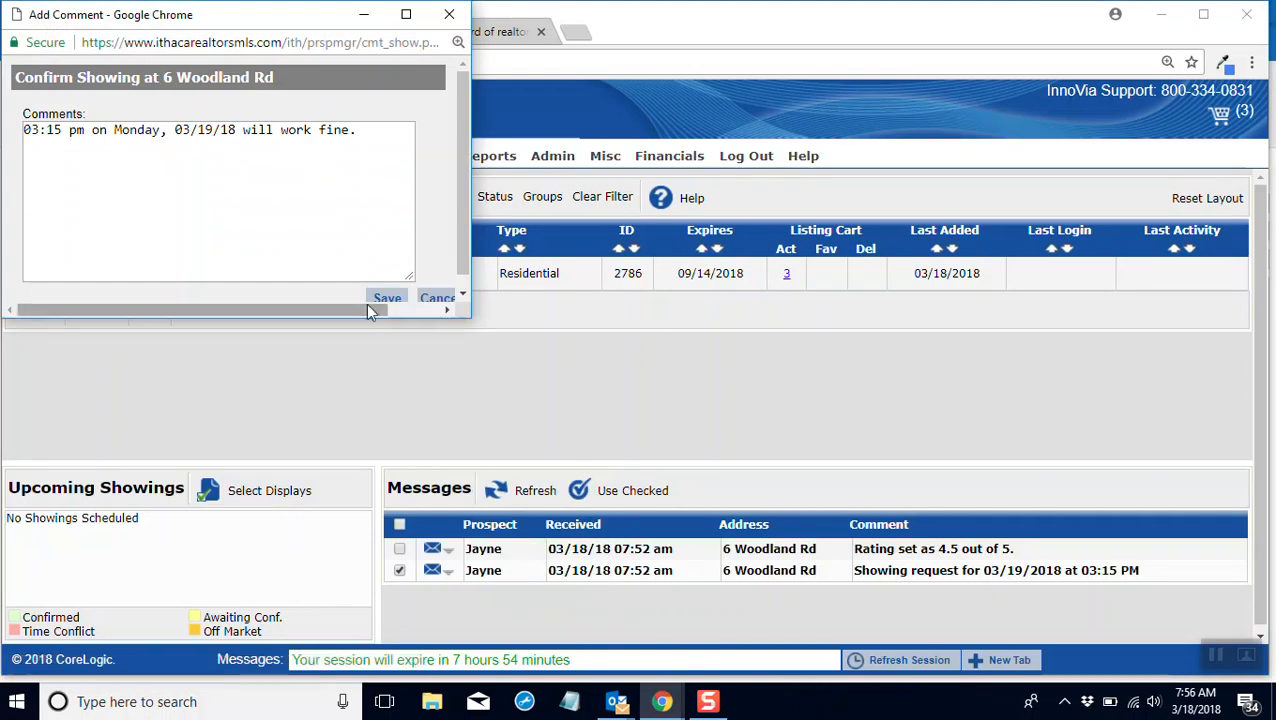
pyautogui.click(385, 298)
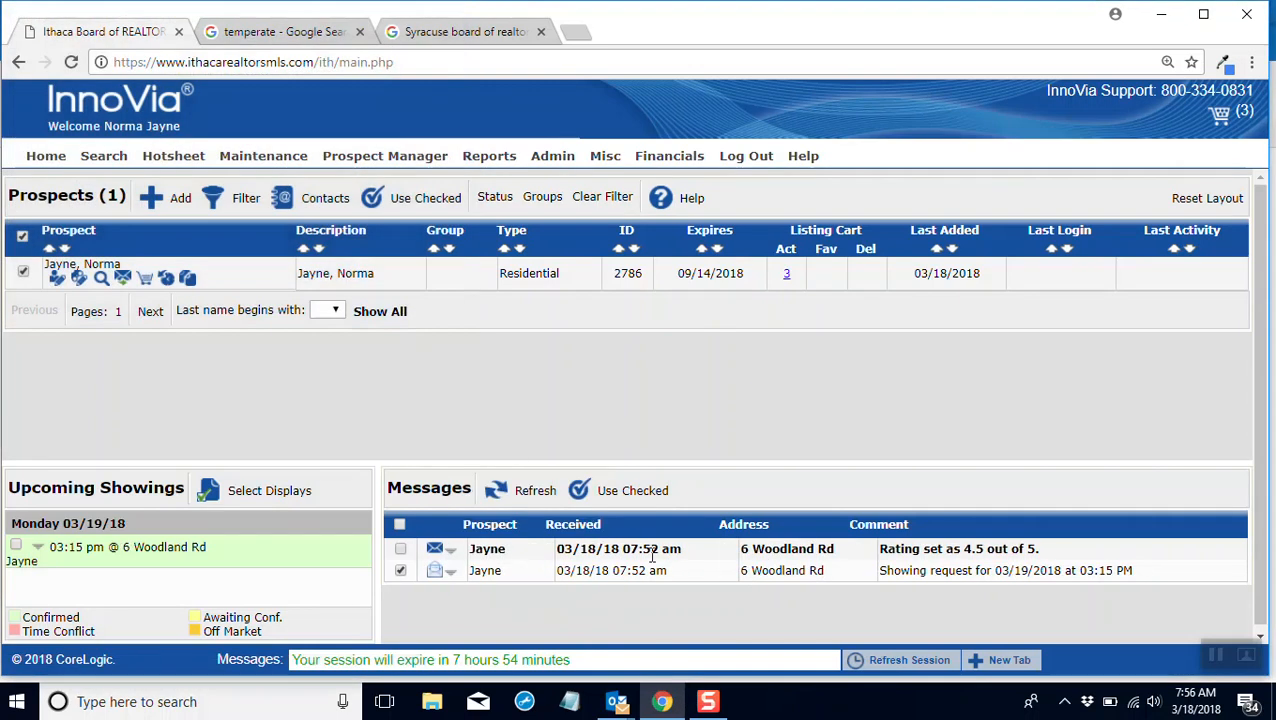
# Step: Check the showing status and agent comment on the first listing in the prospect's listing cart, and close the cart
pyautogui.click(144, 279)
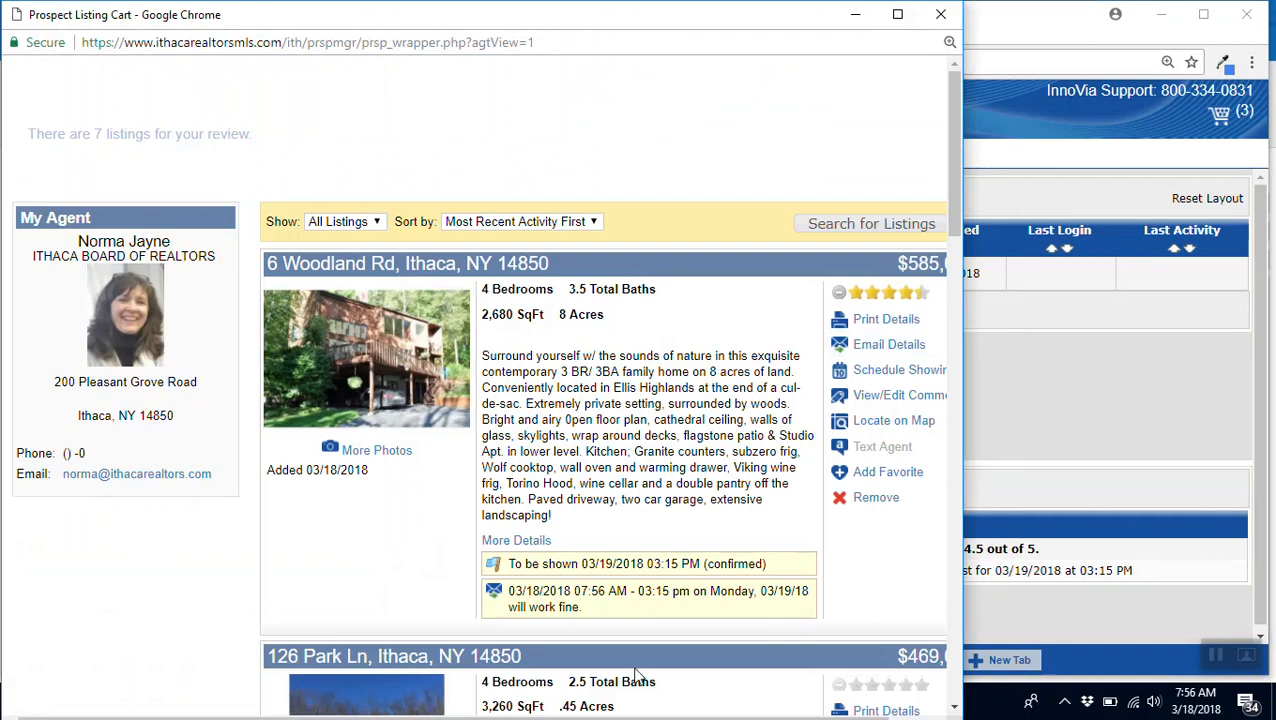
pyautogui.click(940, 14)
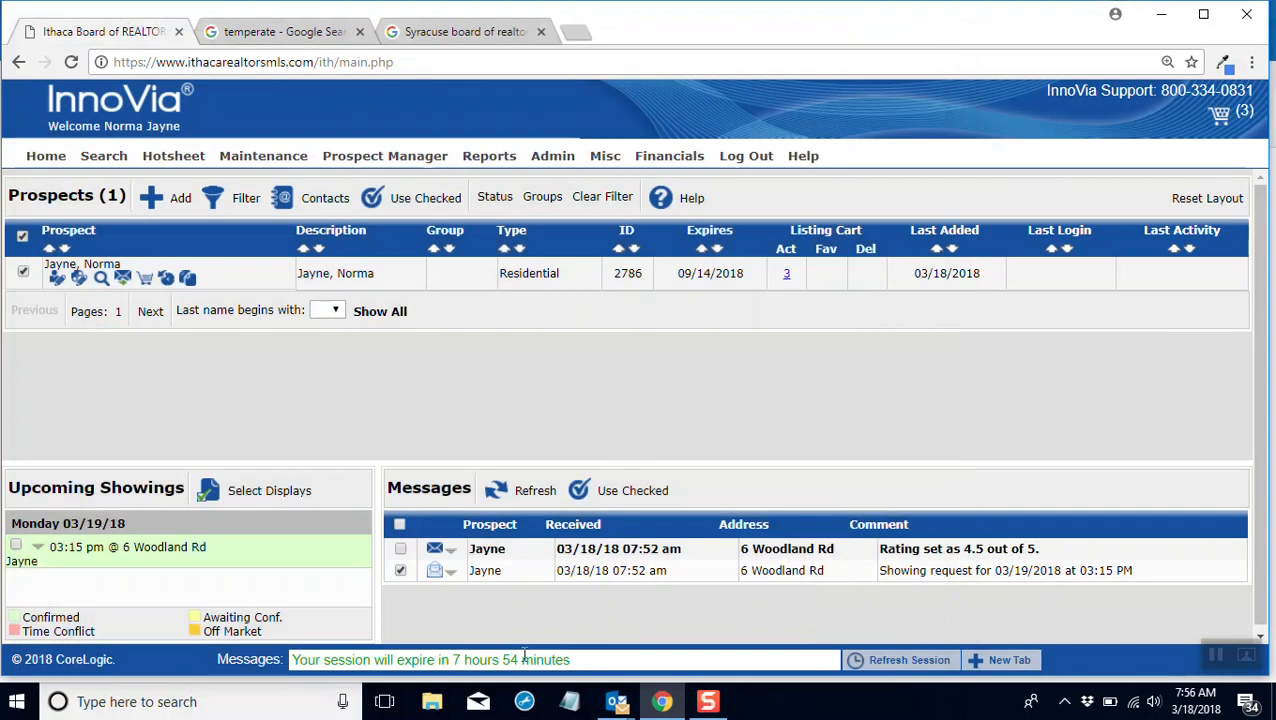
pyautogui.click(707, 703)
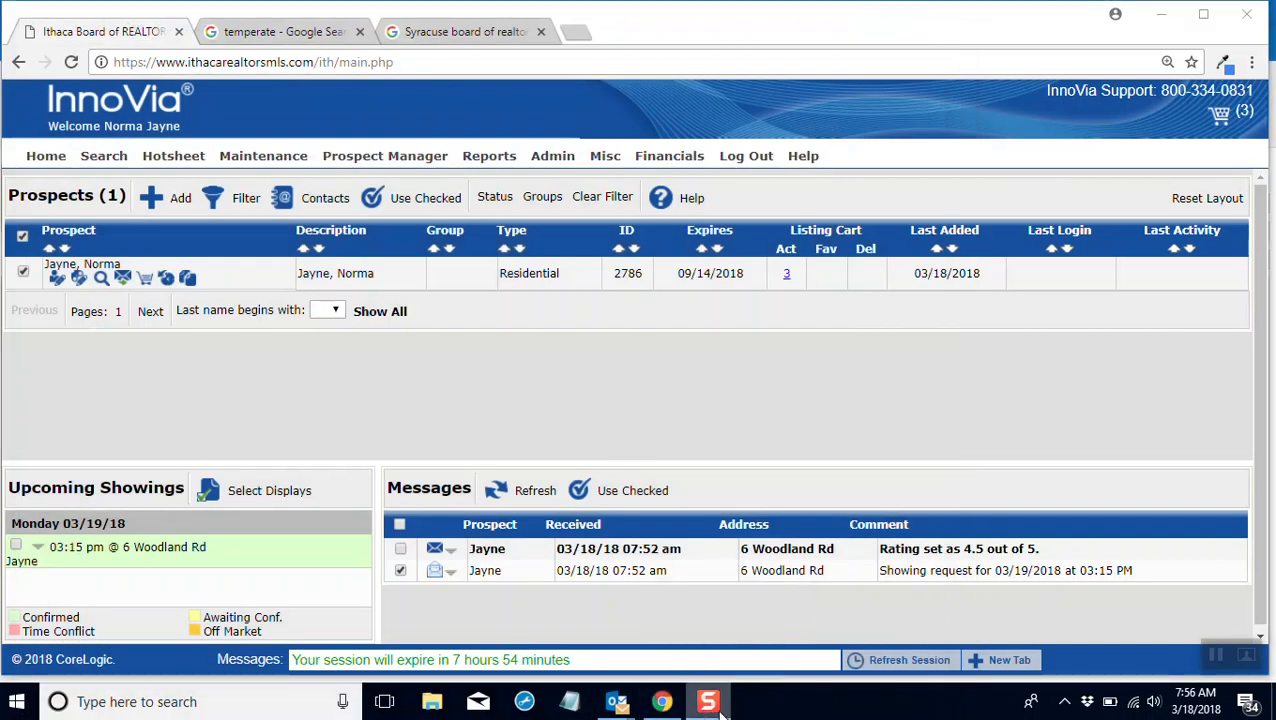